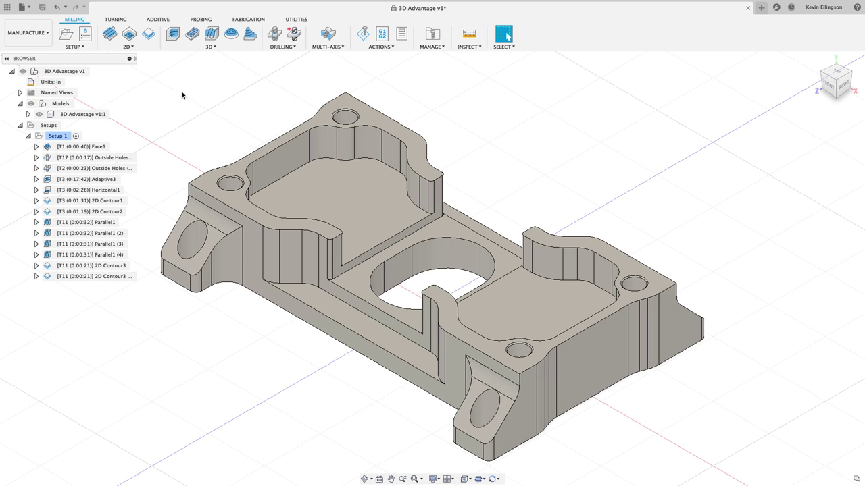
Browse the Workshops & Events sample project to the CAM Workshops folder and list 2D milling operations
{"action": "left_click", "coordinate": [7, 9]}
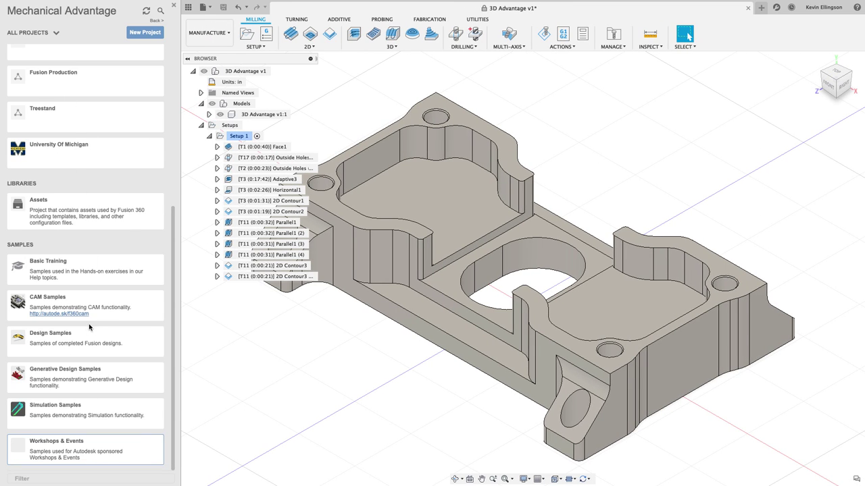
{"action": "left_click", "coordinate": [93, 447]}
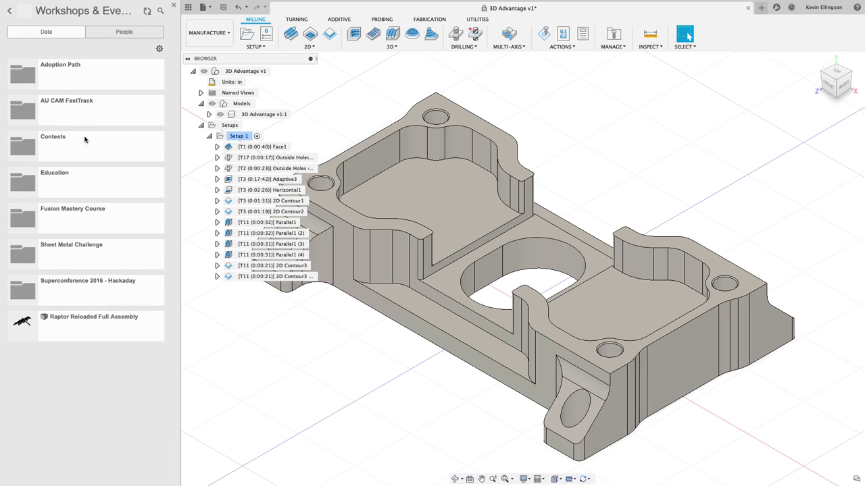
{"action": "left_click", "coordinate": [85, 186]}
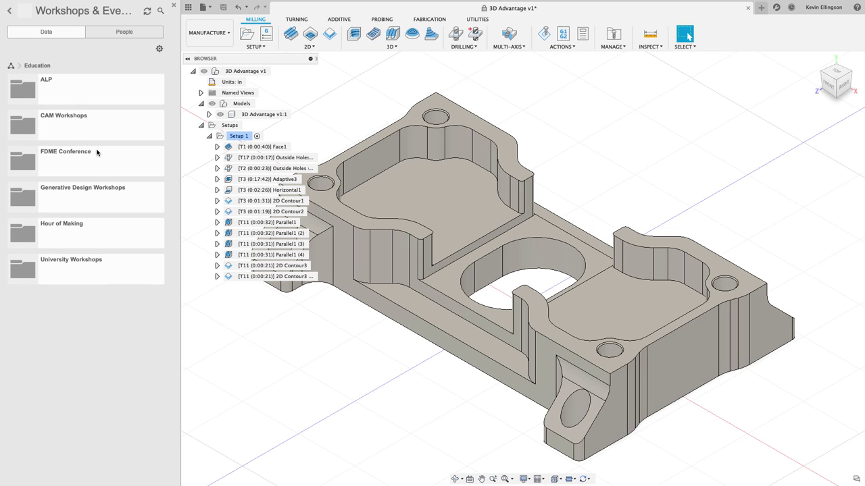
{"action": "left_click", "coordinate": [96, 136]}
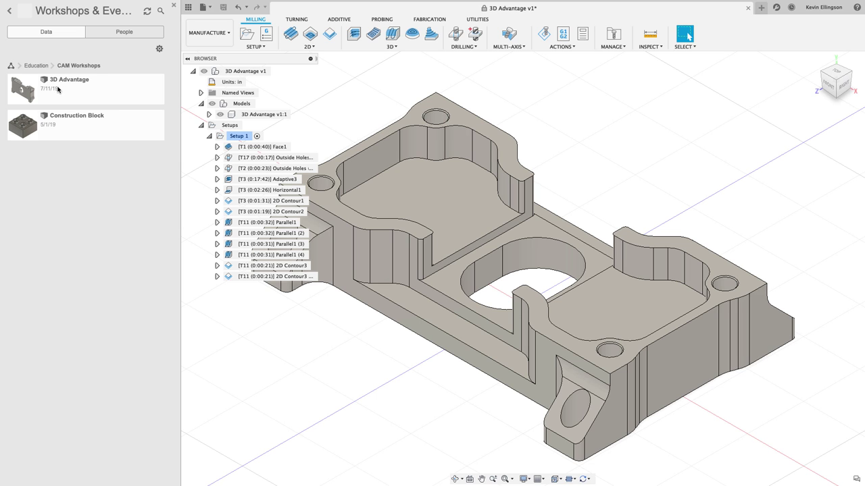
{"action": "left_click", "coordinate": [174, 6]}
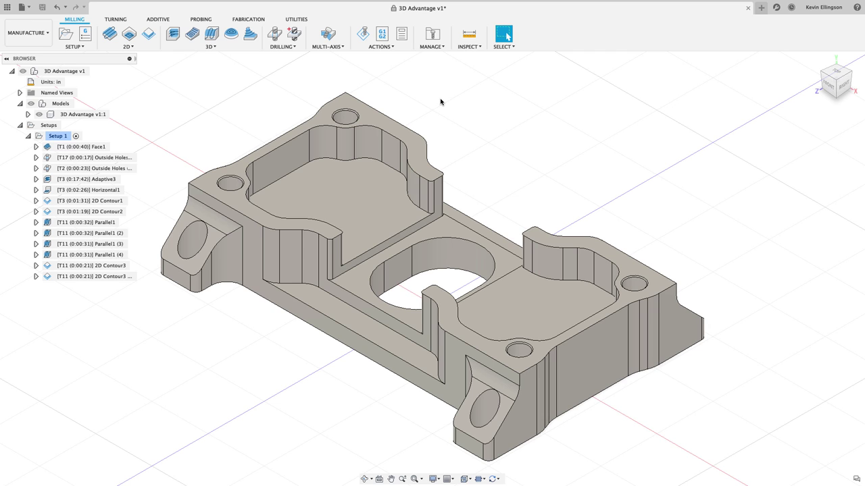
{"action": "left_click", "coordinate": [138, 48]}
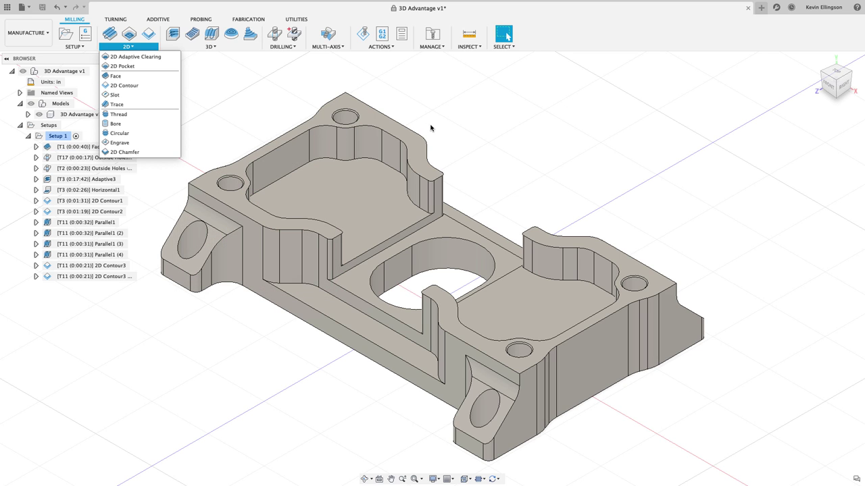
Start a 2D Chamfer operation using the 1/4 inch 45° chamfer mill
{"action": "left_click", "coordinate": [132, 49]}
{"action": "left_click", "coordinate": [125, 152]}
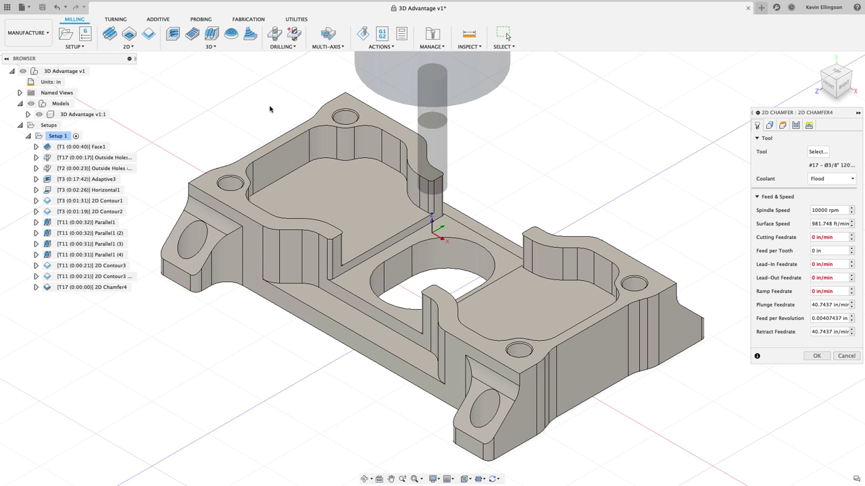
{"action": "left_click", "coordinate": [816, 151]}
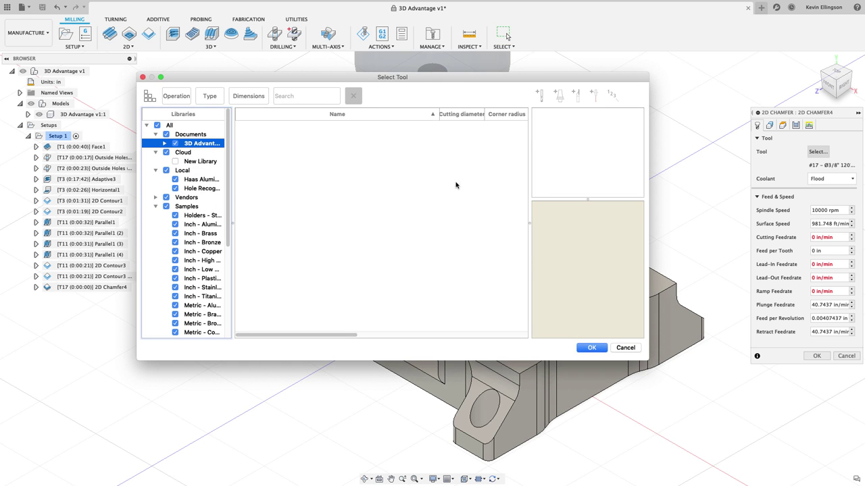
{"action": "left_click", "coordinate": [282, 158]}
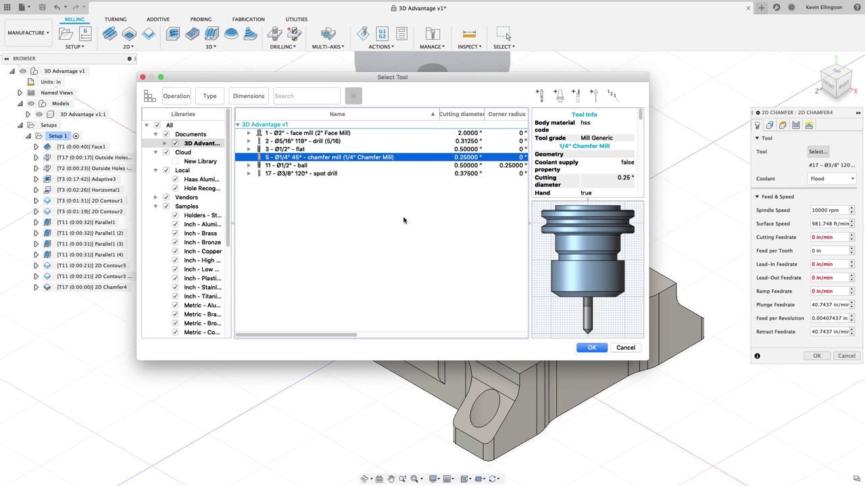
{"action": "left_click", "coordinate": [591, 347]}
Select the upper hole's edge as the contour, set a 0.04 in chamfer width, and create it
{"action": "left_click", "coordinate": [770, 125]}
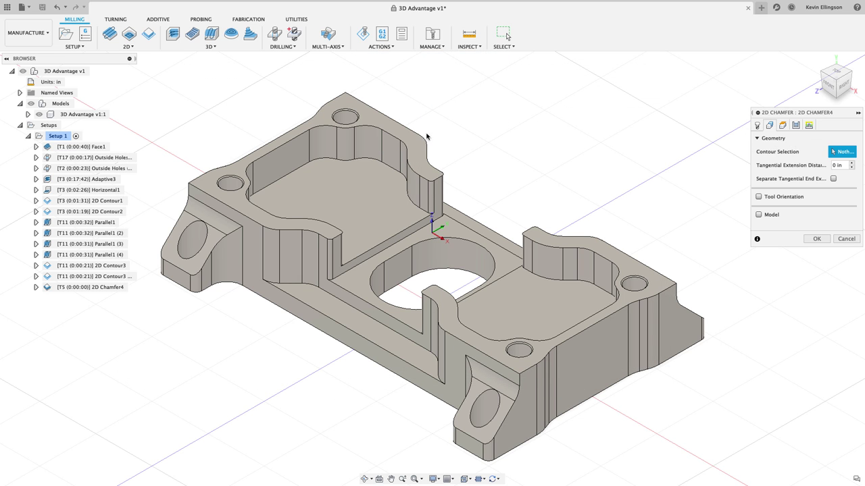
{"action": "scroll", "coordinate": [345, 118], "scroll_direction": "up", "scroll_amount": 5}
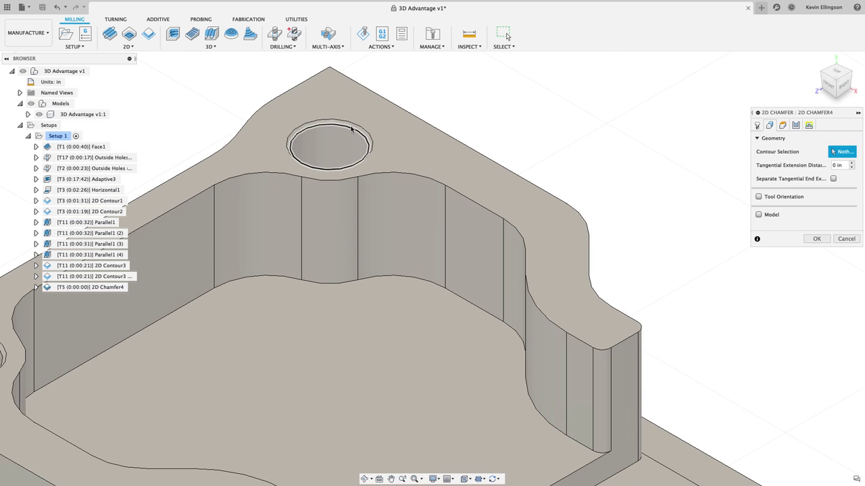
{"action": "left_click", "coordinate": [328, 138]}
{"action": "scroll", "coordinate": [576, 159], "scroll_direction": "down", "scroll_amount": 3}
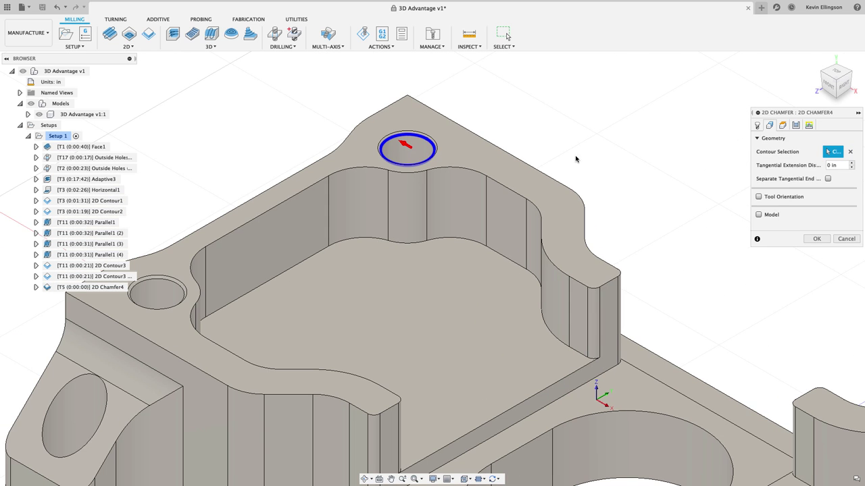
{"action": "left_click", "coordinate": [796, 125]}
{"action": "double_click", "coordinate": [826, 210]}
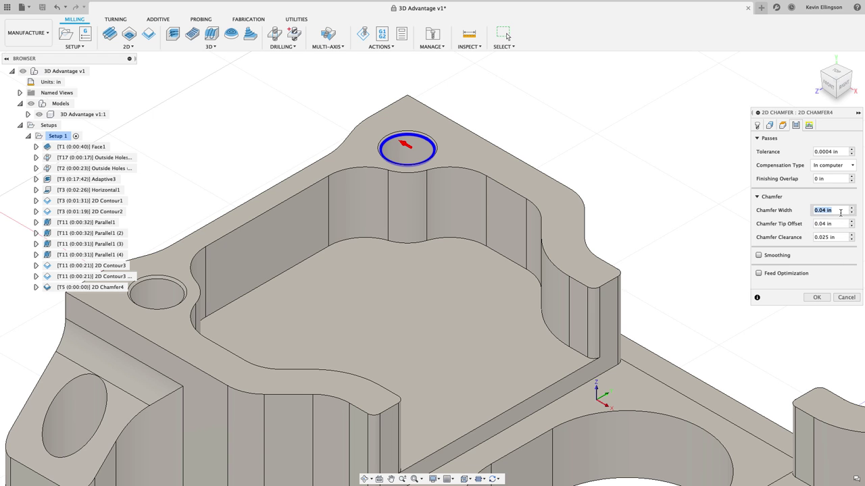
{"action": "left_click", "coordinate": [816, 297]}
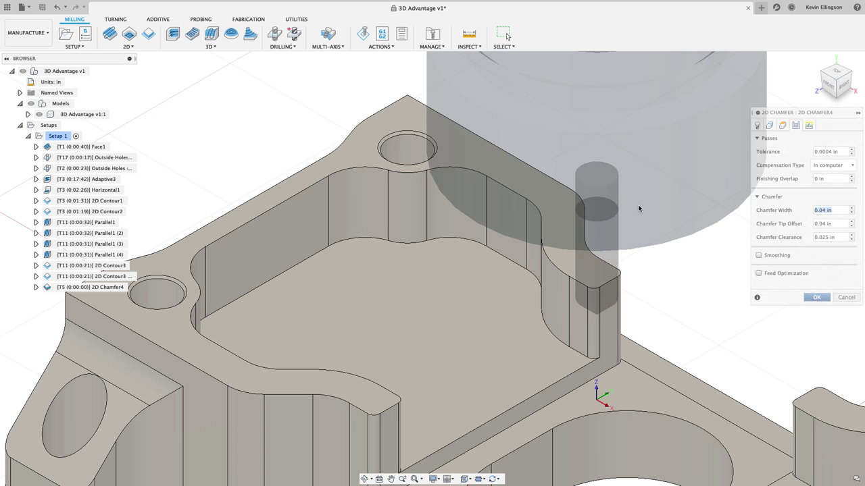
{"action": "scroll", "coordinate": [284, 185], "scroll_direction": "down", "scroll_amount": 2}
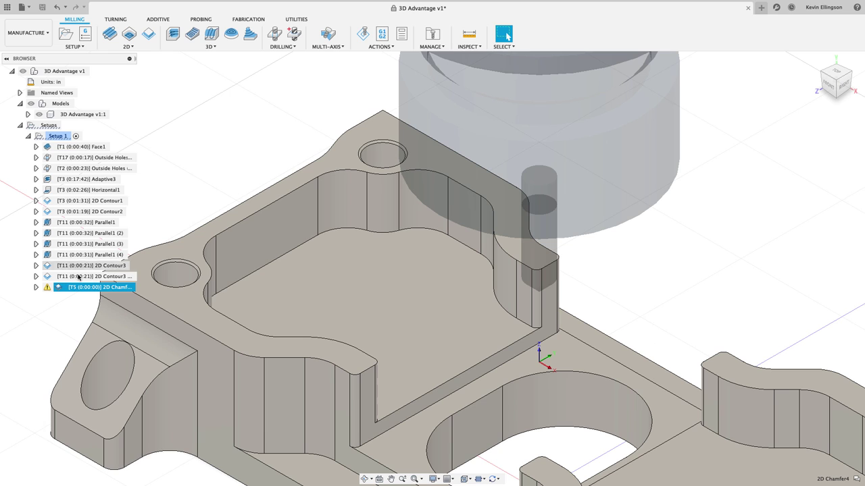
Review the 2D Chamfer4 empty-toolpath warning in the Message Log, then delete that operation
{"action": "left_click", "coordinate": [46, 288]}
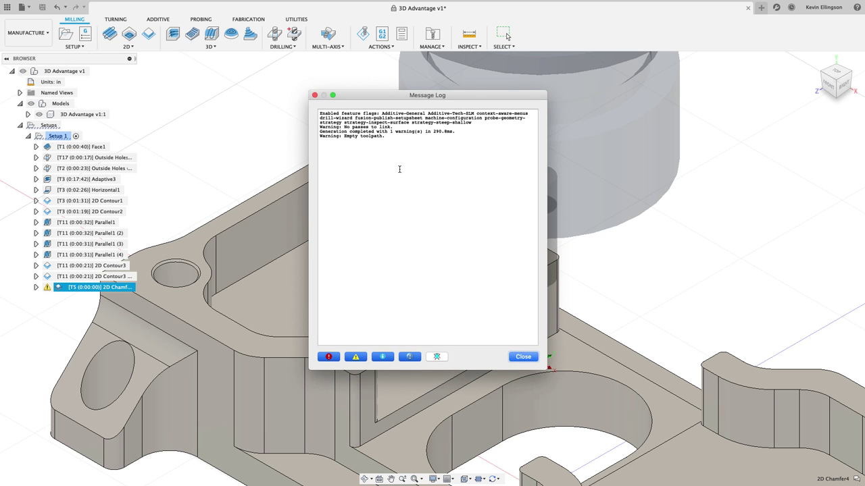
{"action": "left_click", "coordinate": [522, 356]}
{"action": "scroll", "coordinate": [633, 275], "scroll_direction": "down", "scroll_amount": 3}
{"action": "left_click", "coordinate": [267, 242]}
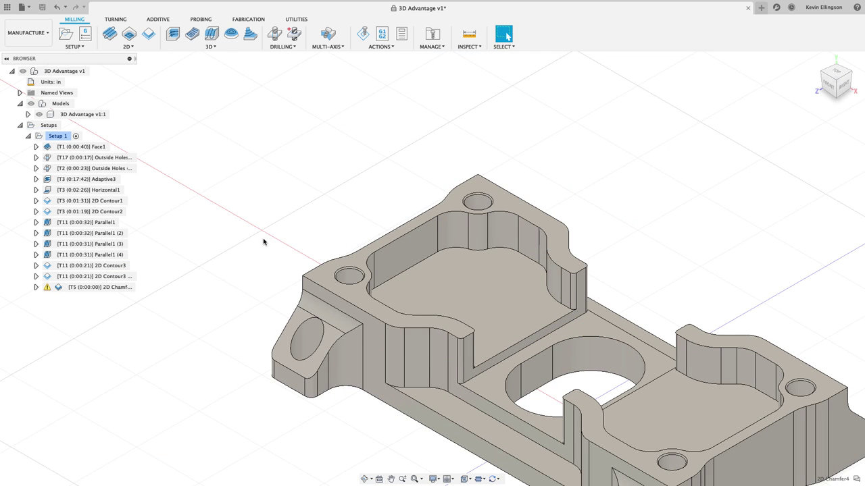
{"action": "left_click", "coordinate": [120, 289]}
{"action": "right_click", "coordinate": [121, 288]}
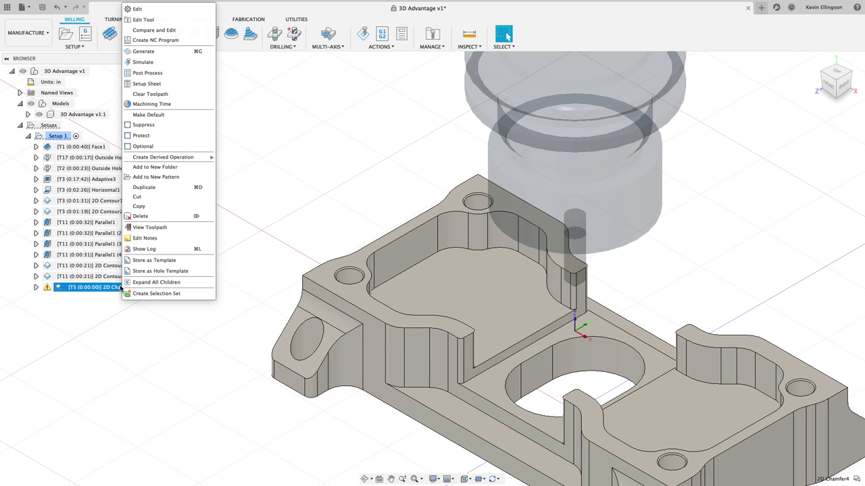
{"action": "left_click", "coordinate": [142, 220]}
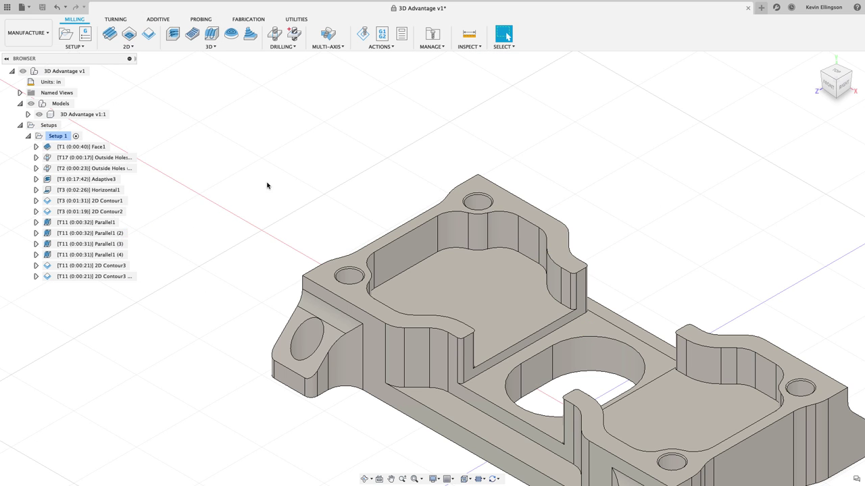
{"action": "scroll", "coordinate": [204, 168], "scroll_direction": "down", "scroll_amount": 3}
Start a 2D Contour operation using the 1/4 inch 45° chamfer mill (T5)
{"action": "left_click", "coordinate": [129, 46]}
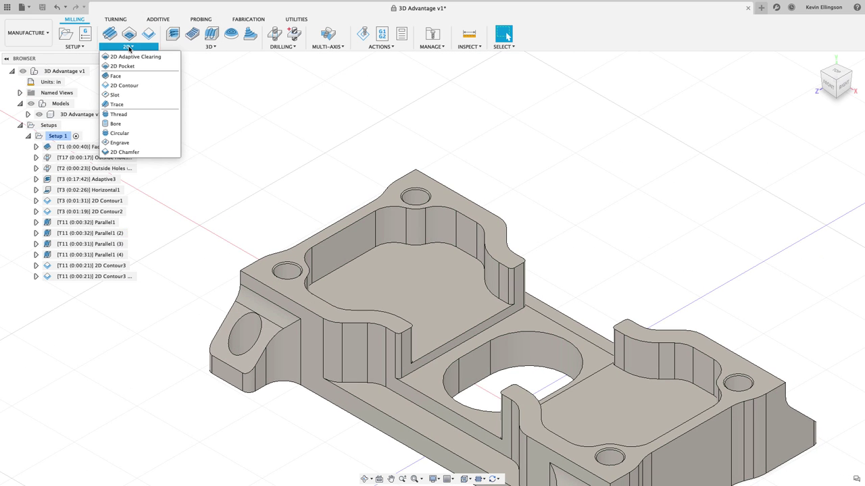
{"action": "left_click", "coordinate": [124, 86]}
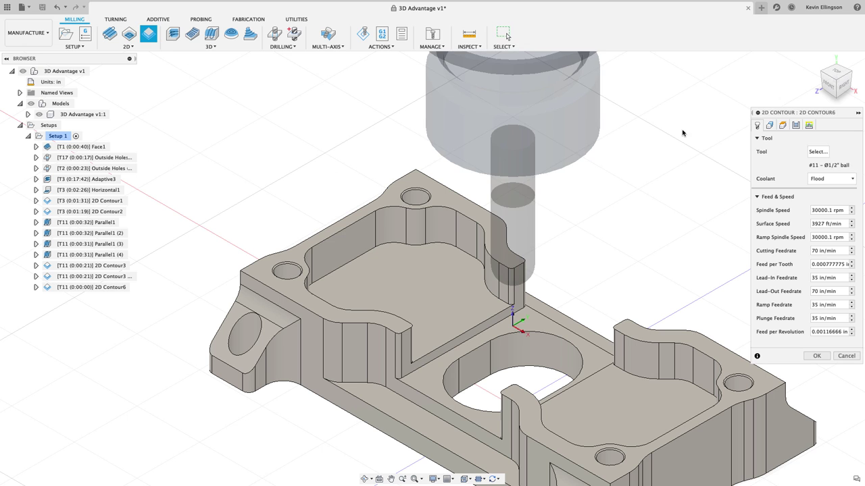
{"action": "left_click", "coordinate": [811, 150]}
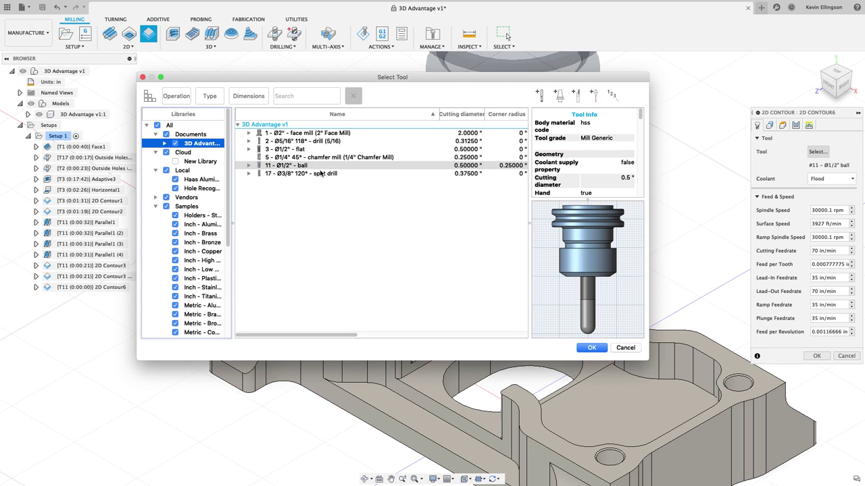
{"action": "left_click", "coordinate": [297, 157]}
{"action": "left_click", "coordinate": [591, 348]}
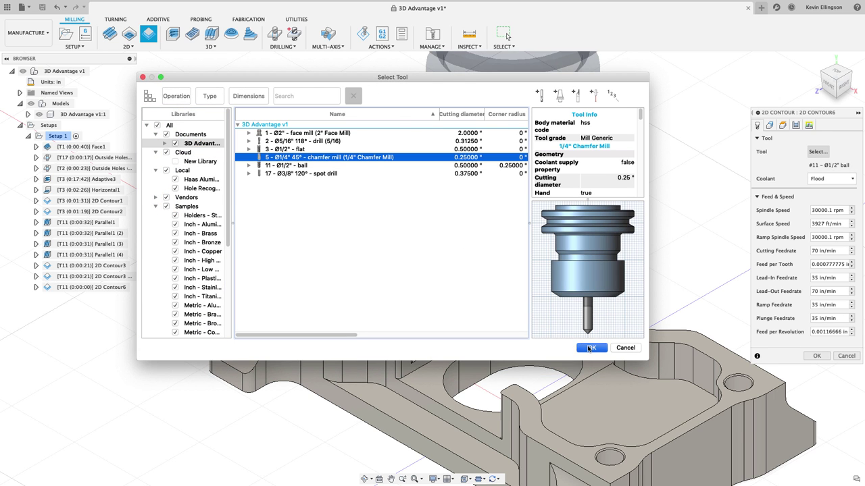
Select the top edges of the first, left, right and bottom holes as contours
{"action": "left_click", "coordinate": [769, 125]}
{"action": "scroll", "coordinate": [463, 202], "scroll_direction": "up", "scroll_amount": 4}
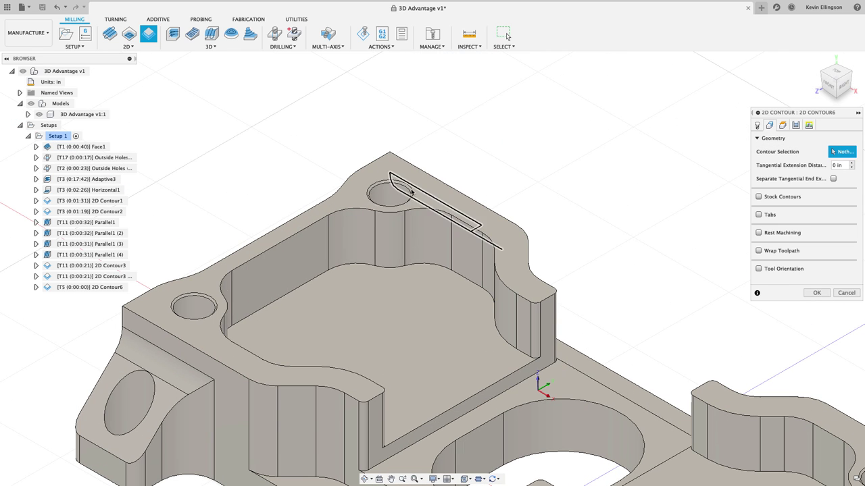
{"action": "left_click", "coordinate": [404, 190]}
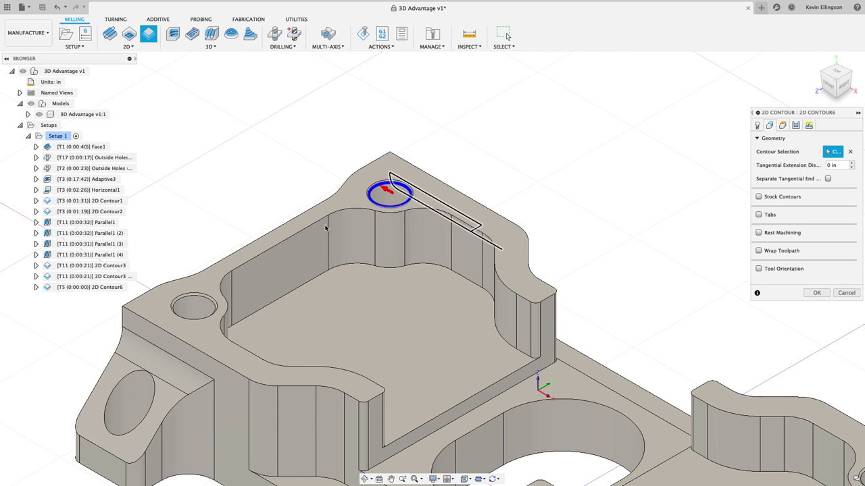
{"action": "left_click", "coordinate": [203, 302]}
{"action": "scroll", "coordinate": [203, 301], "scroll_direction": "down", "scroll_amount": 3}
{"action": "scroll", "coordinate": [637, 403], "scroll_direction": "up", "scroll_amount": 3}
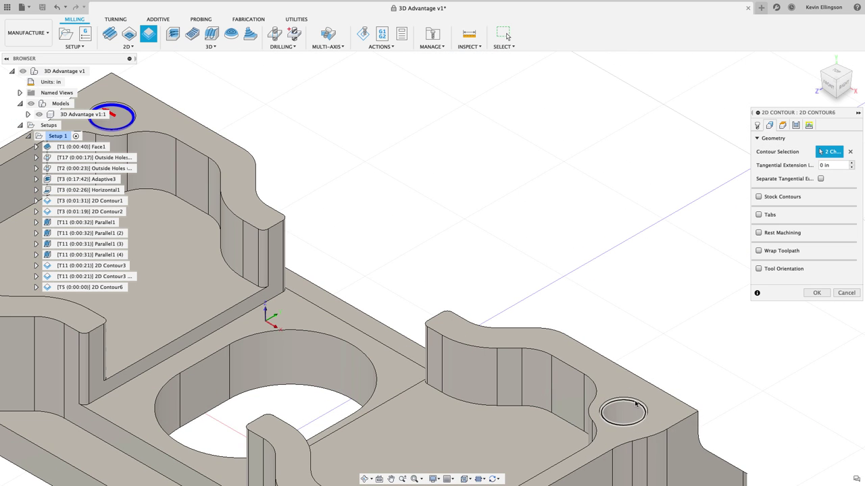
{"action": "left_click", "coordinate": [637, 403]}
{"action": "scroll", "coordinate": [656, 237], "scroll_direction": "down", "scroll_amount": 3}
{"action": "scroll", "coordinate": [385, 415], "scroll_direction": "up", "scroll_amount": 4}
{"action": "left_click", "coordinate": [433, 416]}
{"action": "scroll", "coordinate": [433, 416], "scroll_direction": "down", "scroll_amount": 3}
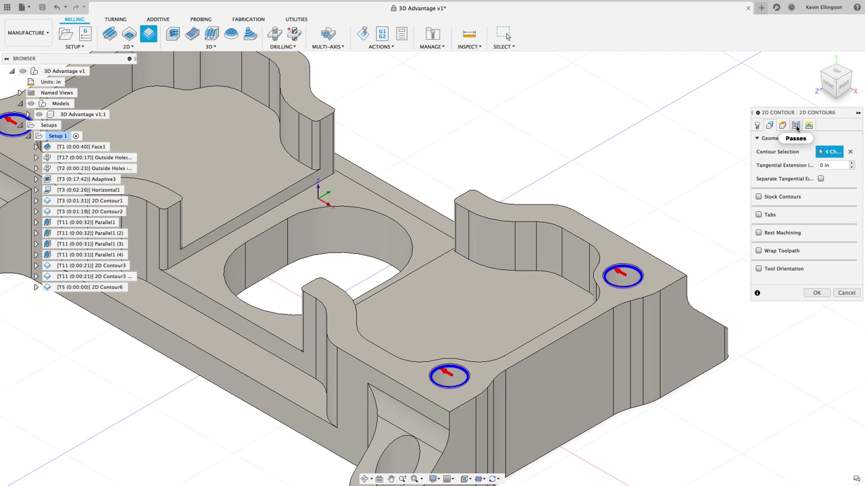
Enlarge the 2D Contour6 passes settings and set Chamfer Tip Offset to .08
{"action": "left_click", "coordinate": [796, 125]}
{"action": "left_click_drag", "start_coordinate": [801, 111], "coordinate": [681, 77]}
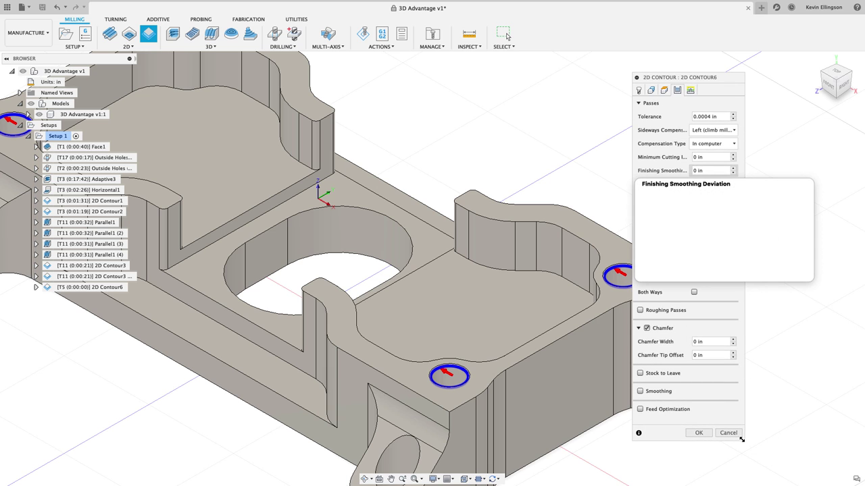
{"action": "left_click_drag", "start_coordinate": [743, 440], "coordinate": [810, 462]}
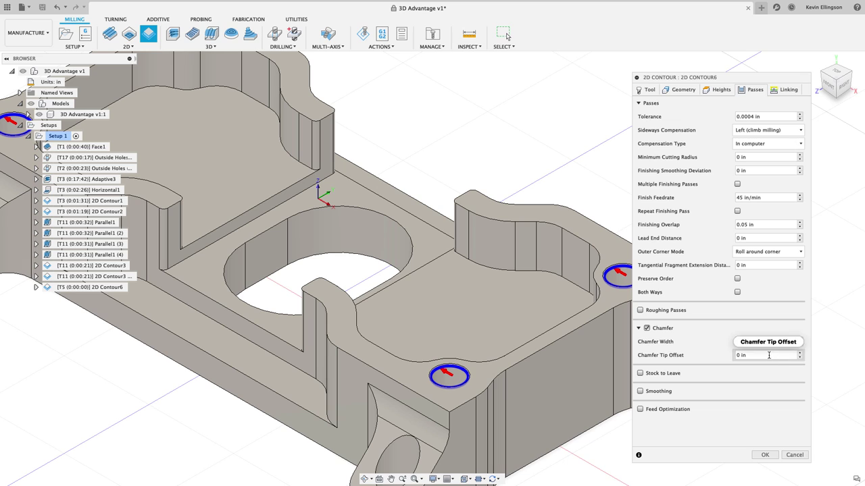
{"action": "left_click", "coordinate": [712, 358]}
{"action": "type", "text": ".08"}
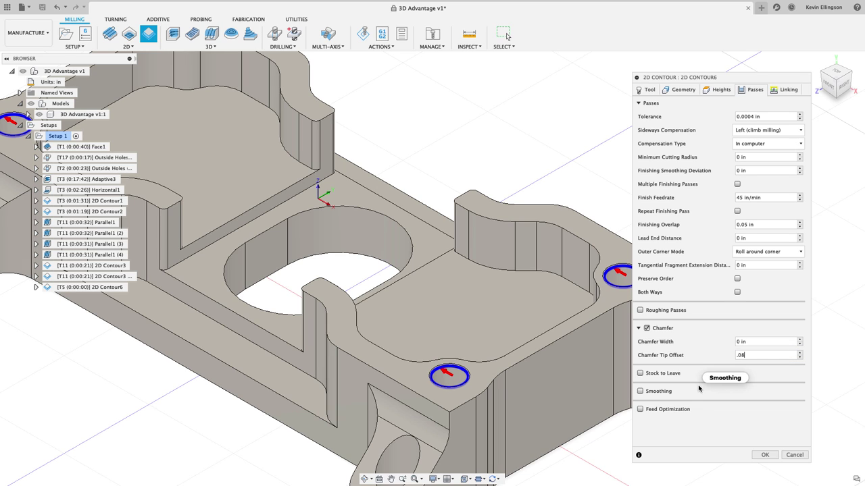
{"action": "scroll", "coordinate": [581, 432], "scroll_direction": "right", "scroll_amount": 5}
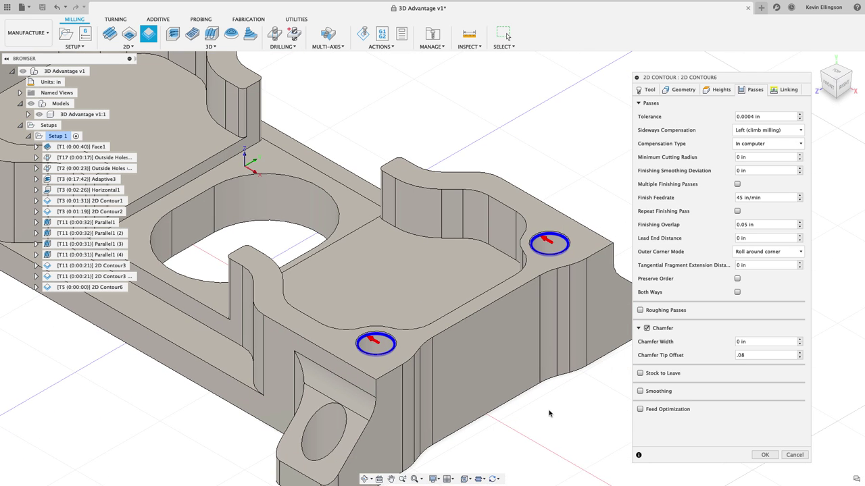
{"action": "scroll", "coordinate": [558, 419], "scroll_direction": "down", "scroll_amount": 3}
Generate the 2D Contour6 toolpath around the four holes and orbit to an isometric view
{"action": "left_click", "coordinate": [765, 455]}
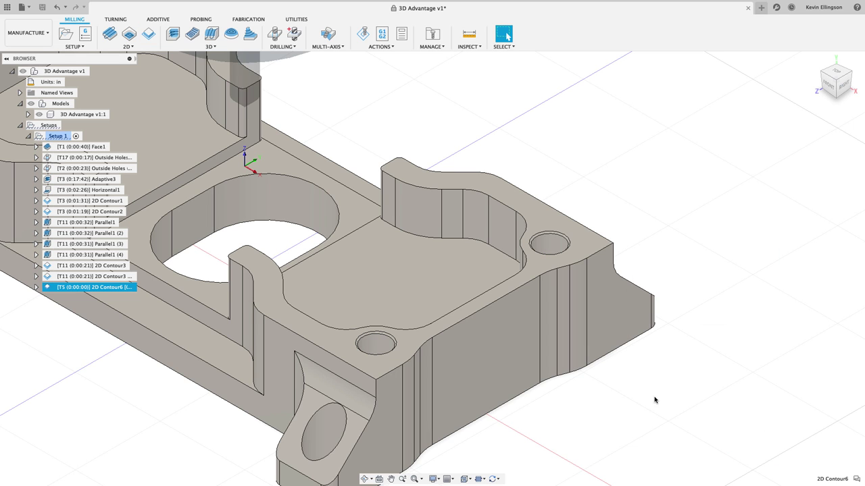
{"action": "scroll", "coordinate": [587, 378], "scroll_direction": "down", "scroll_amount": 2}
{"action": "scroll", "coordinate": [586, 378], "scroll_direction": "up", "scroll_amount": 3}
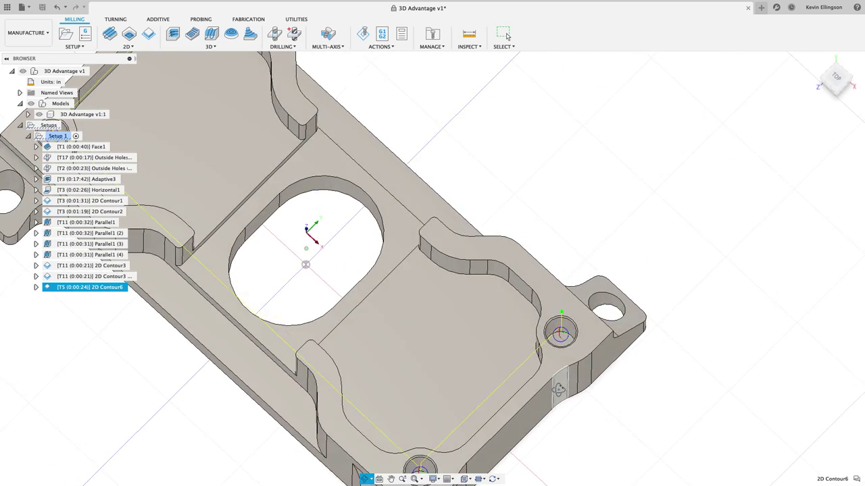
{"action": "scroll", "coordinate": [588, 375], "scroll_direction": "down", "scroll_amount": 2}
{"action": "scroll", "coordinate": [587, 375], "scroll_direction": "down", "scroll_amount": 3}
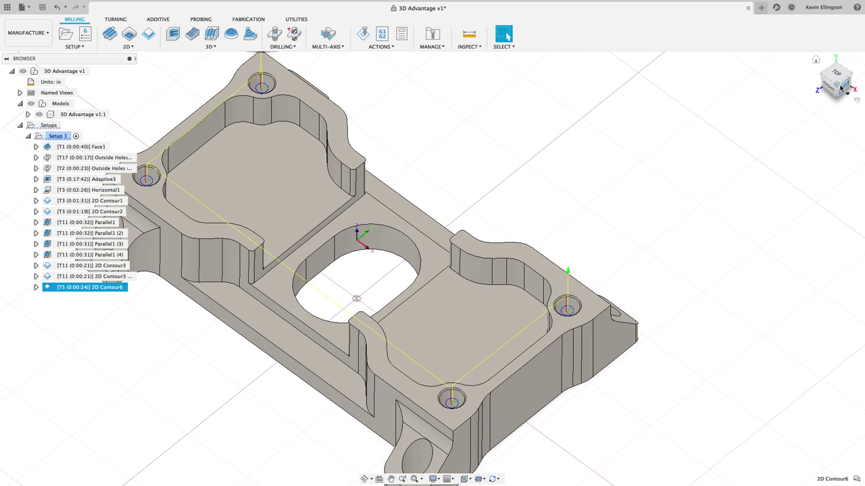
{"action": "middle_click_drag", "start_coordinate": [763, 176], "coordinate": [255, 349], "text": "shift"}
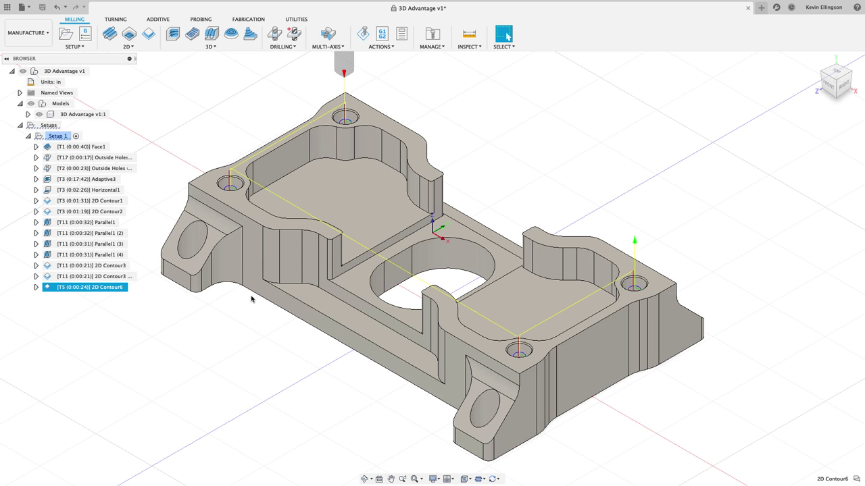
Deselect 2D Contour6, start a 2D Chamfer, and pick the left and right pocket top contours
{"action": "left_click", "coordinate": [220, 150]}
{"action": "left_click", "coordinate": [131, 48]}
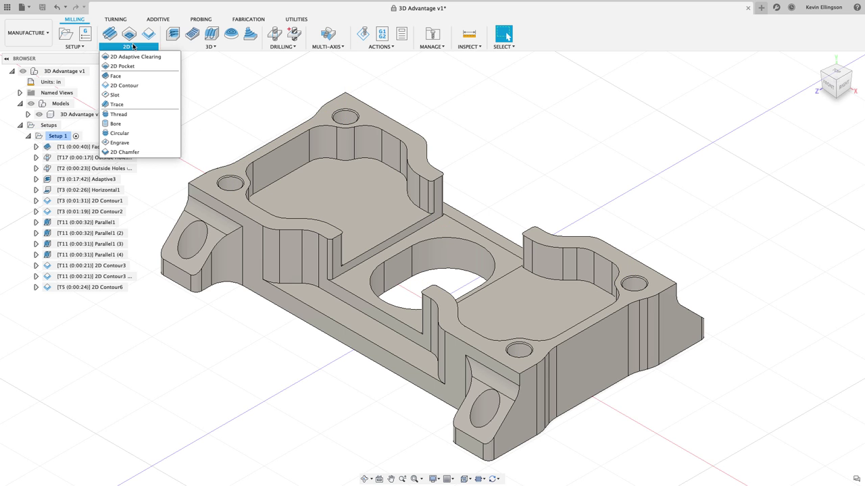
{"action": "left_click", "coordinate": [142, 150]}
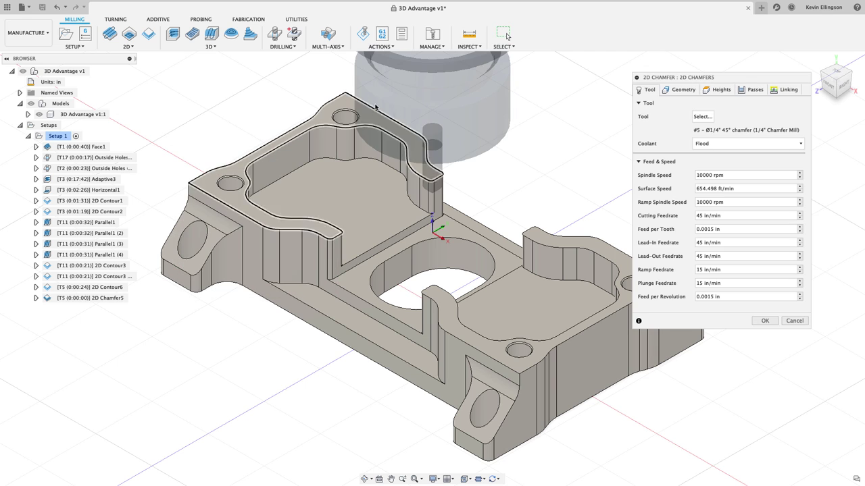
{"action": "left_click", "coordinate": [681, 90]}
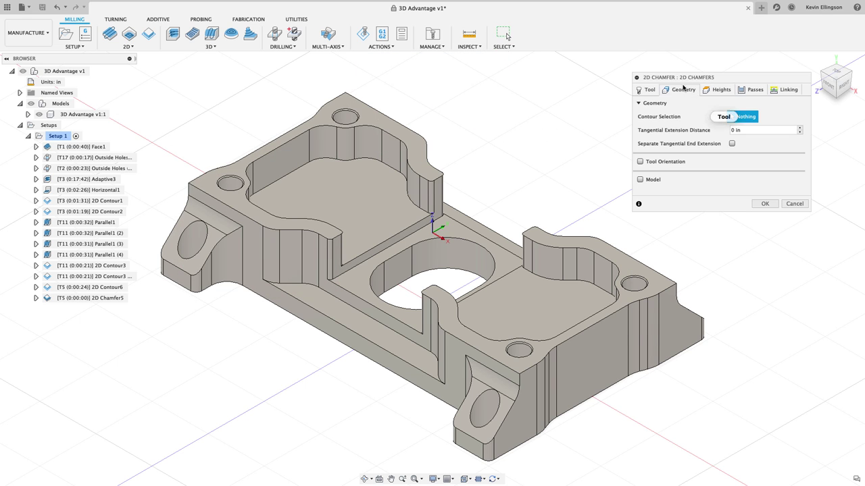
{"action": "left_click", "coordinate": [367, 128]}
{"action": "left_click", "coordinate": [528, 236]}
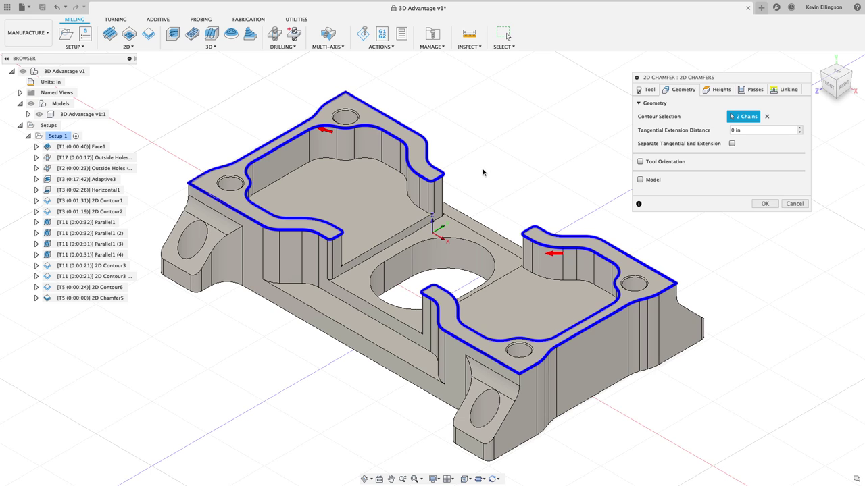
Set Finishing Overlap .05, Chamfer Width .02, Tip Offset .08, keep 0.025 in clearance, and generate
{"action": "left_click", "coordinate": [752, 91]}
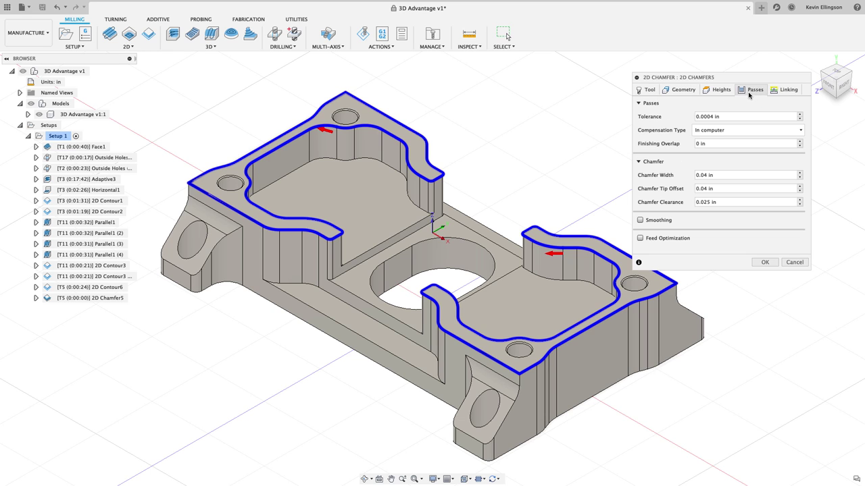
{"action": "left_click", "coordinate": [696, 144]}
{"action": "left_click", "coordinate": [669, 174]}
{"action": "type", "text": ".02"}
{"action": "left_click", "coordinate": [663, 190]}
{"action": "type", "text": ".08"}
{"action": "left_click", "coordinate": [664, 202]}
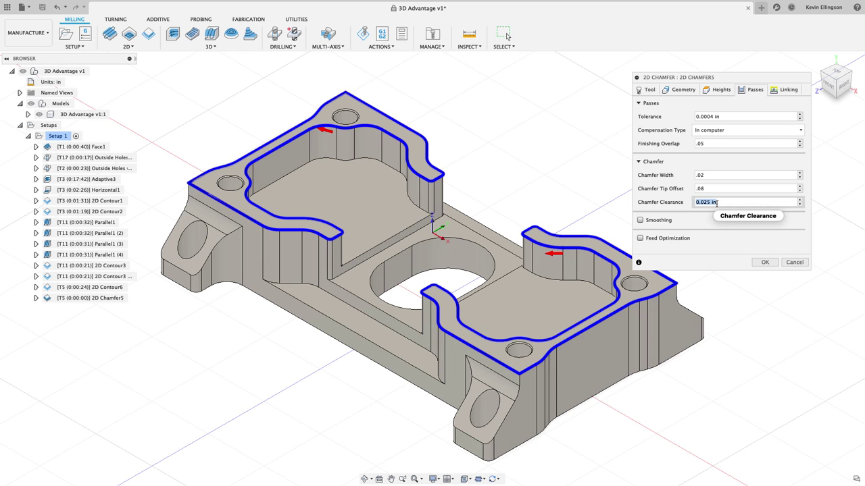
{"action": "left_click_drag", "start_coordinate": [717, 203], "coordinate": [695, 202]}
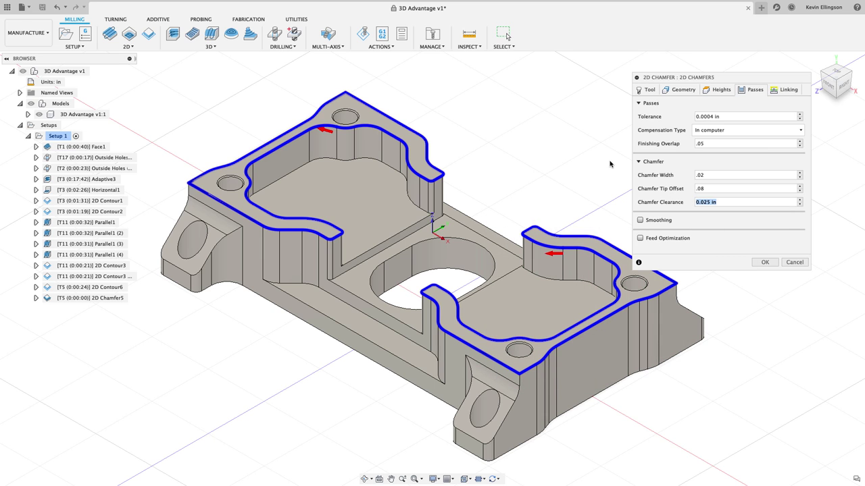
{"action": "left_click", "coordinate": [765, 262]}
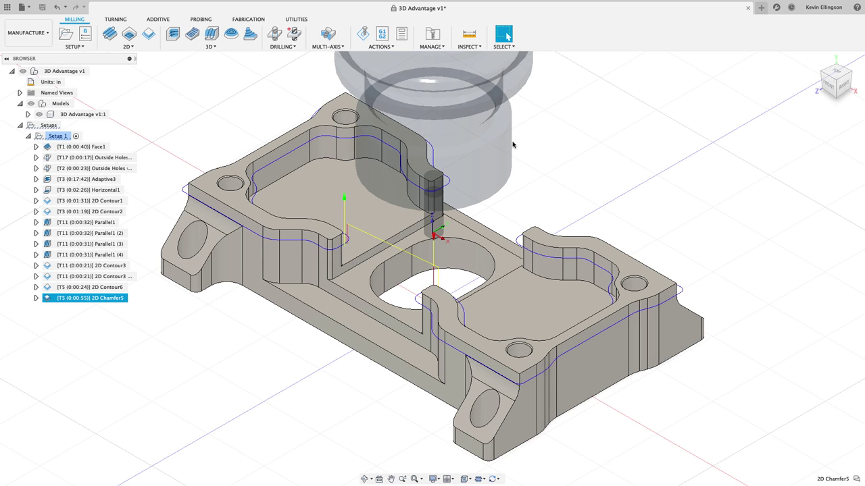
Simulate the 2D Chamfer5 toolpath with the entire path displayed and move the tool along it
{"action": "middle_click_drag", "start_coordinate": [532, 146], "coordinate": [535, 125], "text": "shift"}
{"action": "left_click_drag", "start_coordinate": [535, 126], "coordinate": [610, 170]}
{"action": "key", "text": "Escape"}
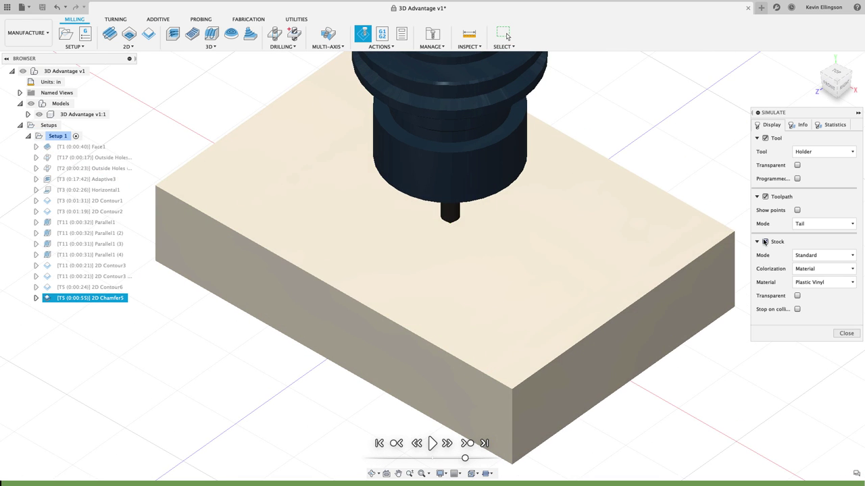
{"action": "left_click", "coordinate": [765, 241]}
{"action": "left_click", "coordinate": [797, 228]}
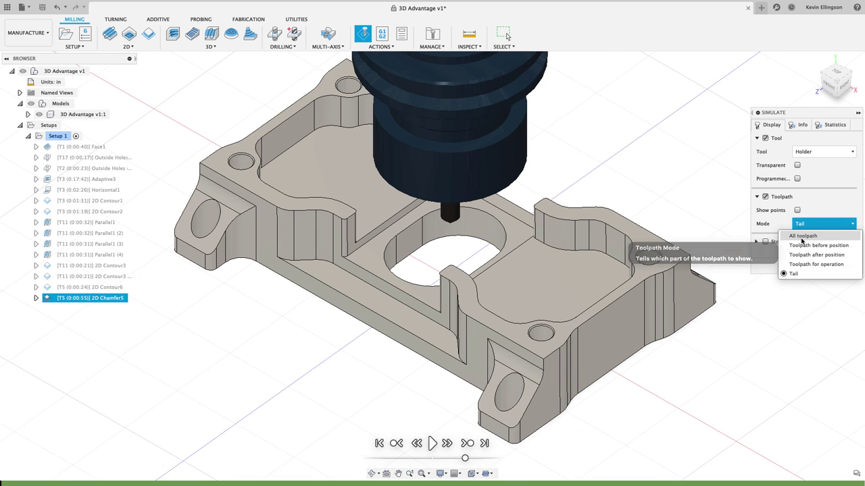
{"action": "left_click", "coordinate": [804, 234]}
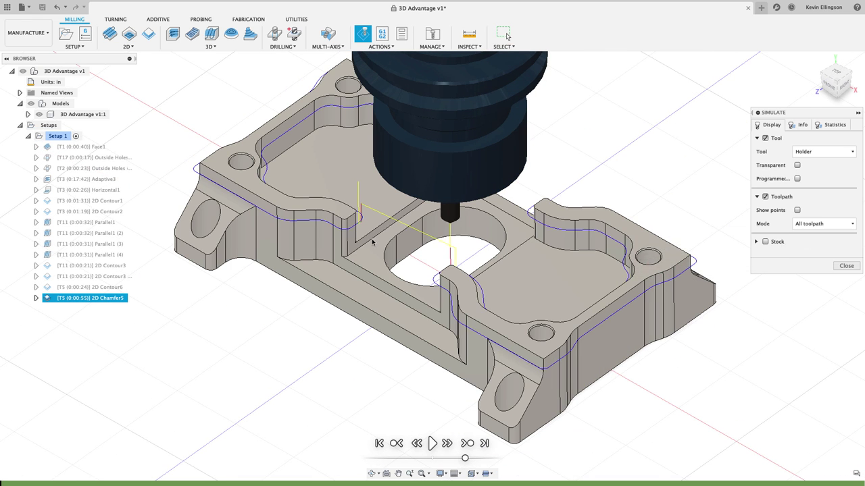
{"action": "left_click", "coordinate": [272, 216]}
{"action": "scroll", "coordinate": [296, 217], "scroll_direction": "down", "scroll_amount": 2}
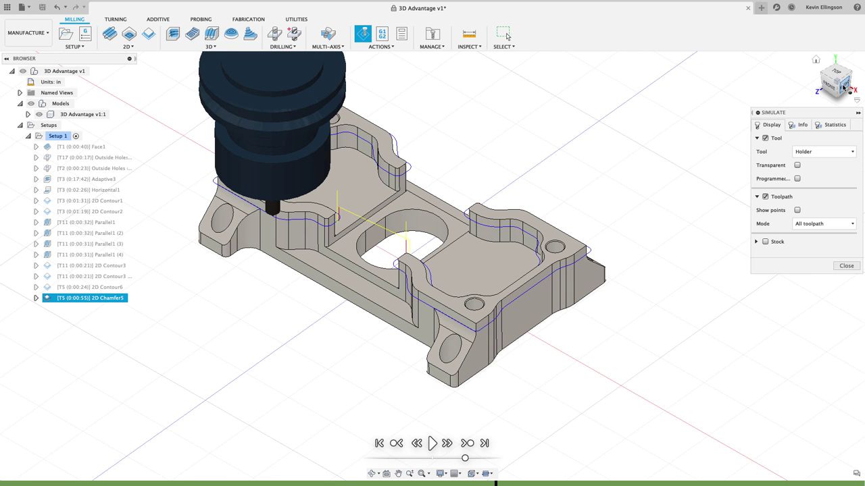
Zoom and orbit around the simulated part, then swing to an isometric view of the whole part
{"action": "middle_click_drag", "start_coordinate": [296, 217], "coordinate": [441, 172], "text": "shift"}
{"action": "scroll", "coordinate": [351, 243], "scroll_direction": "up", "scroll_amount": 10}
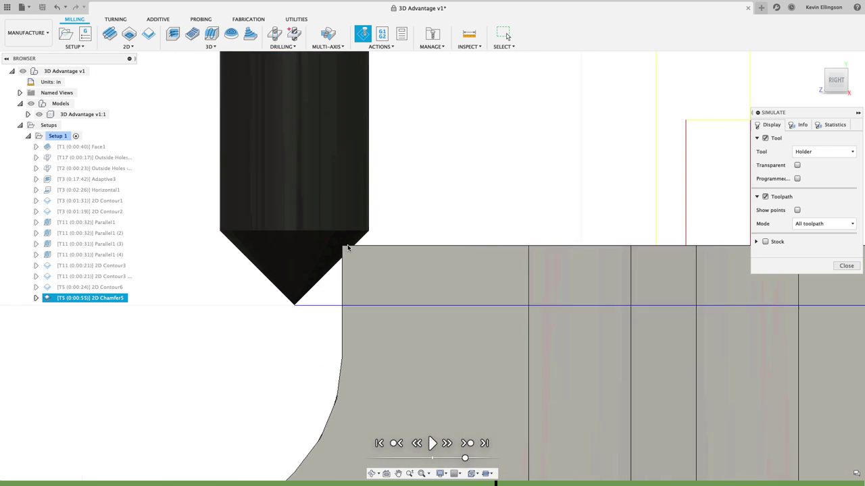
{"action": "scroll", "coordinate": [375, 235], "scroll_direction": "down", "scroll_amount": 4}
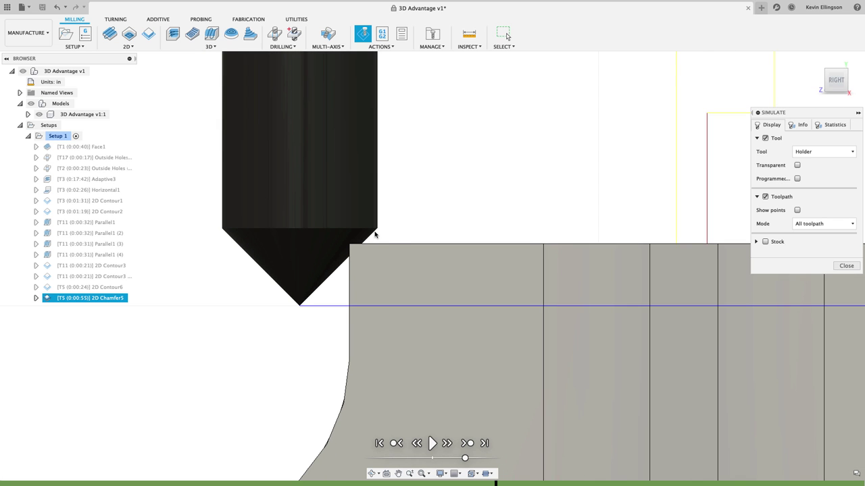
{"action": "scroll", "coordinate": [375, 235], "scroll_direction": "down", "scroll_amount": 2}
{"action": "scroll", "coordinate": [375, 234], "scroll_direction": "down", "scroll_amount": 3}
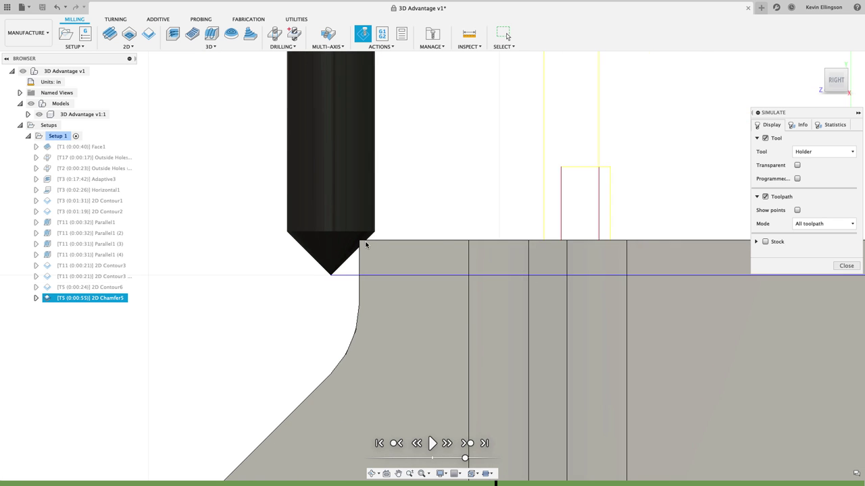
{"action": "scroll", "coordinate": [367, 237], "scroll_direction": "up", "scroll_amount": 6}
{"action": "scroll", "coordinate": [362, 241], "scroll_direction": "down", "scroll_amount": 8}
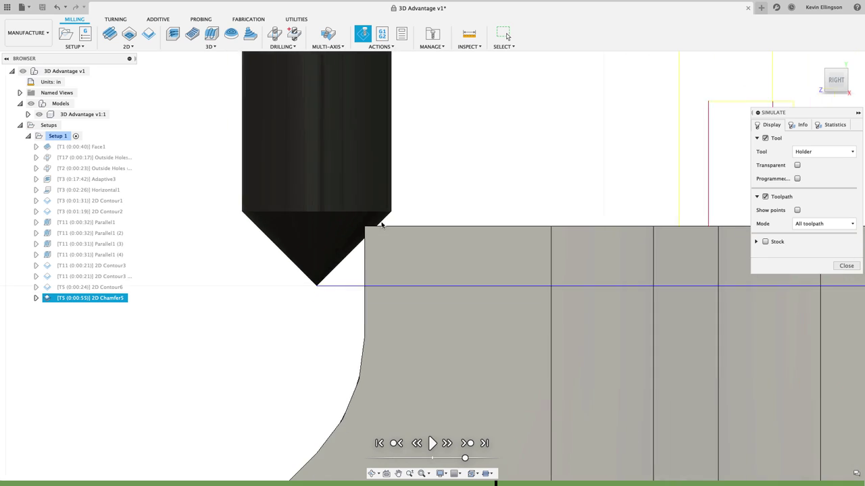
{"action": "middle_click_drag", "start_coordinate": [402, 225], "coordinate": [431, 213], "text": "shift"}
{"action": "left_click", "coordinate": [834, 86]}
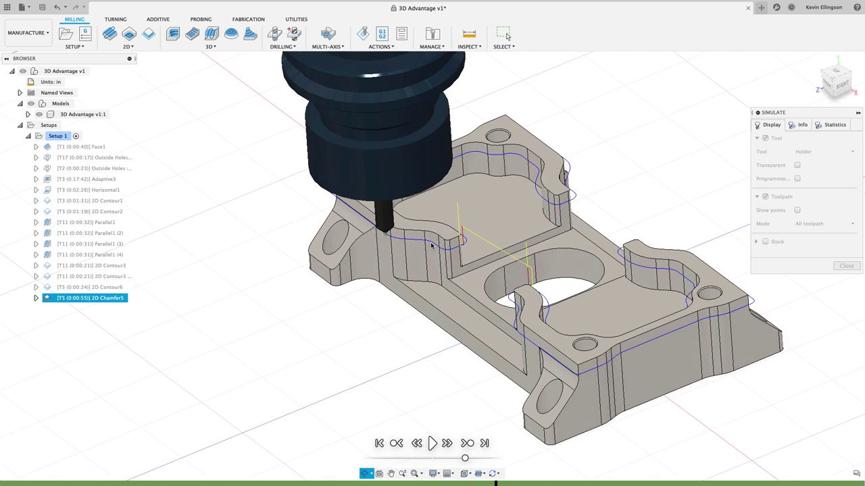
Click an empty spot to deselect 2D Chamfer5 and hide its toolpath and tool preview
{"action": "left_click", "coordinate": [835, 86]}
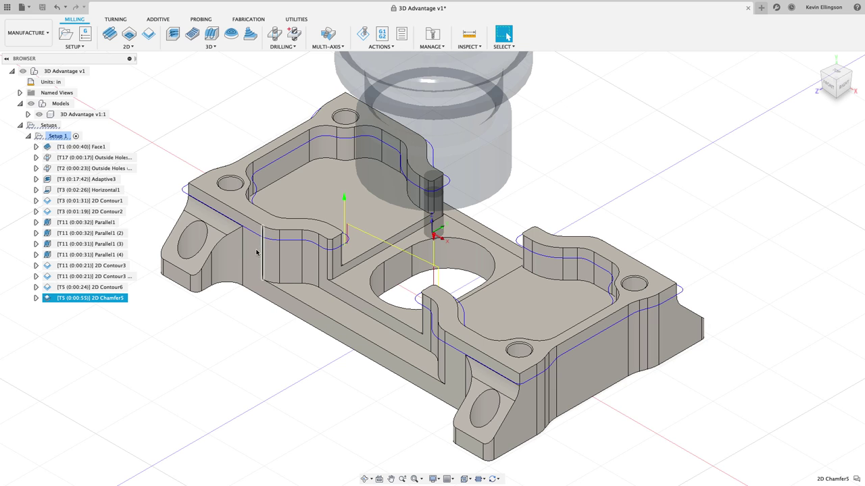
{"action": "left_click", "coordinate": [255, 375]}
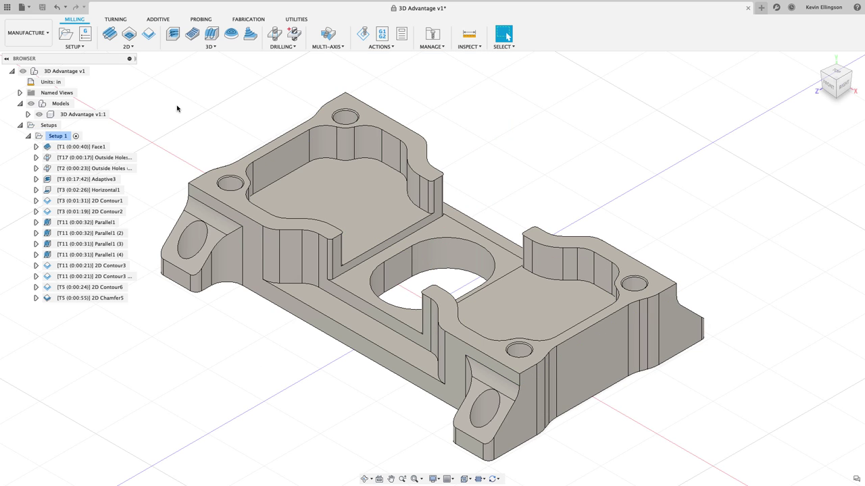
Start a 2D Chamfer6 operation with the part's long lower front edge as its contour
{"action": "left_click", "coordinate": [129, 47]}
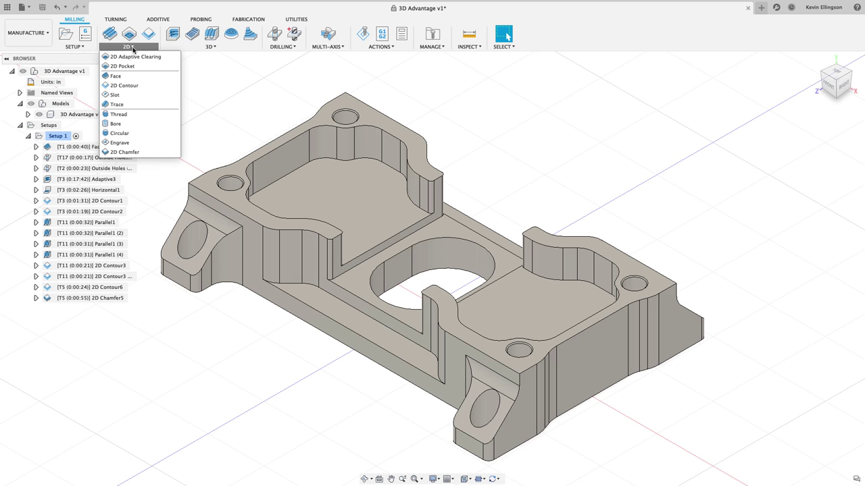
{"action": "left_click", "coordinate": [125, 152]}
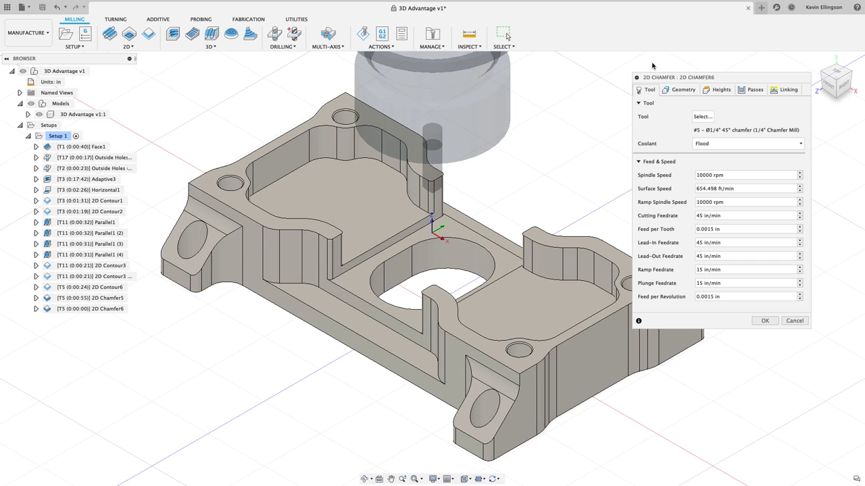
{"action": "left_click", "coordinate": [675, 92]}
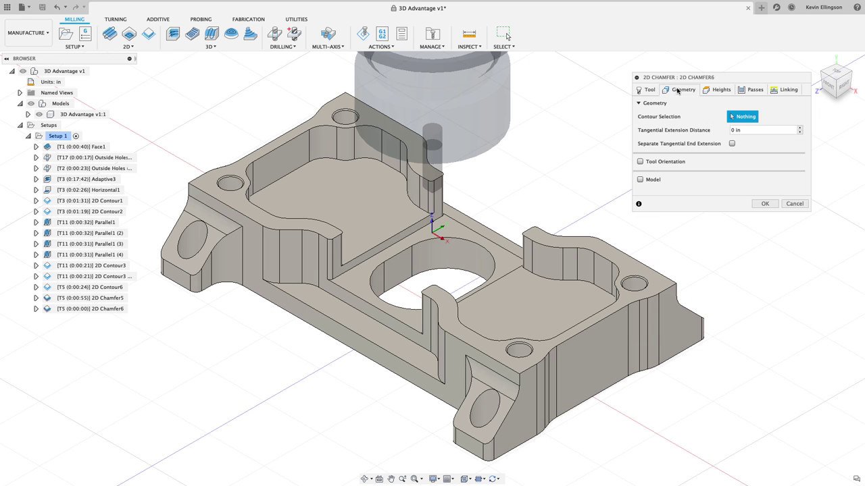
{"action": "left_click", "coordinate": [365, 339]}
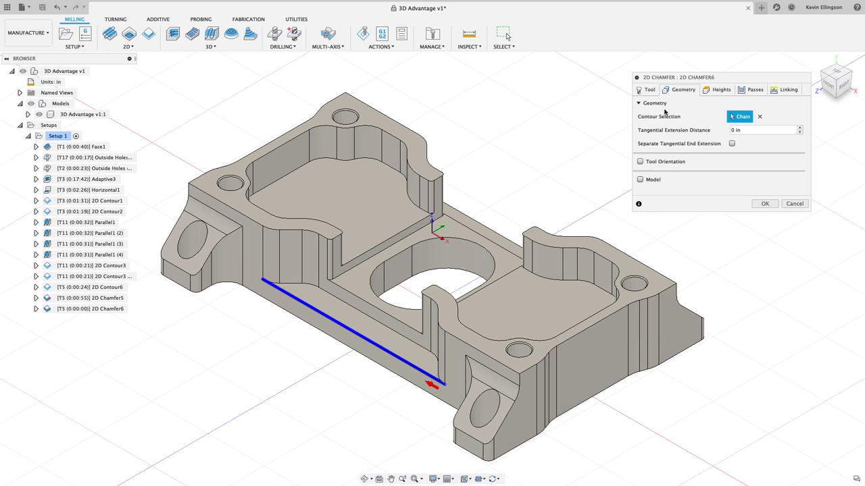
{"action": "left_click", "coordinate": [747, 92]}
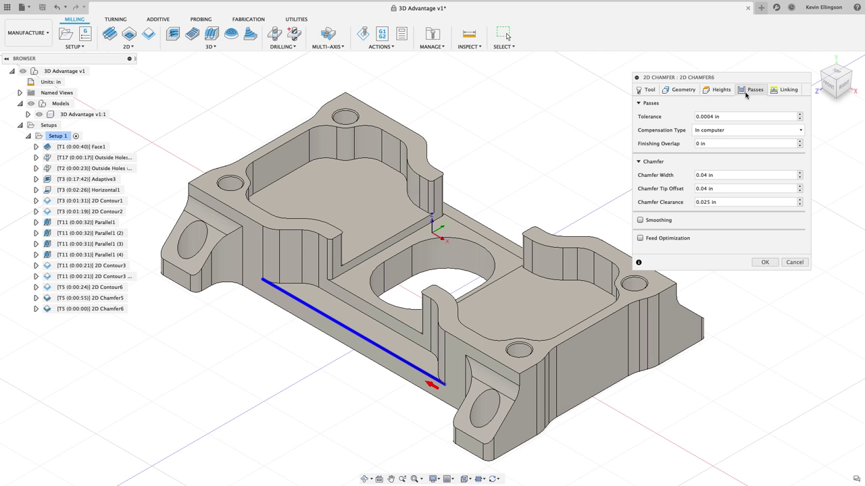
On the Passes tab, set Chamfer Width .02, Chamfer Tip Offset .105 and Chamfer Clearance .001, then confirm
{"action": "left_click", "coordinate": [705, 144]}
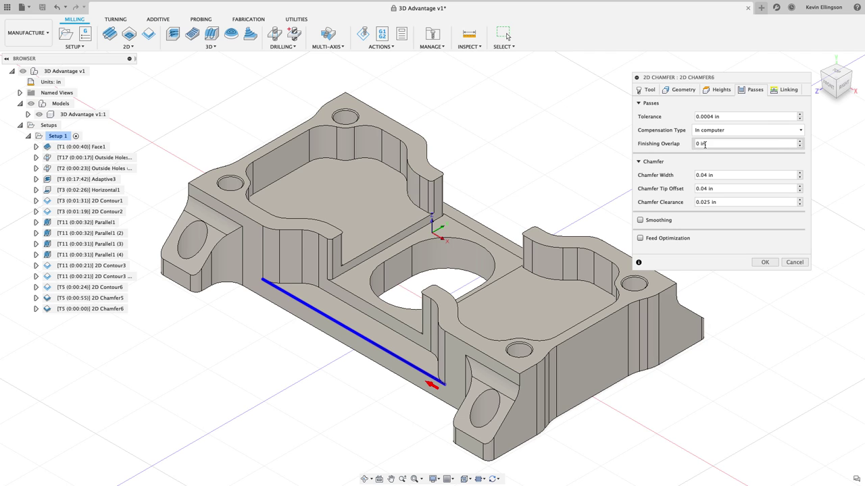
{"action": "left_click", "coordinate": [678, 179]}
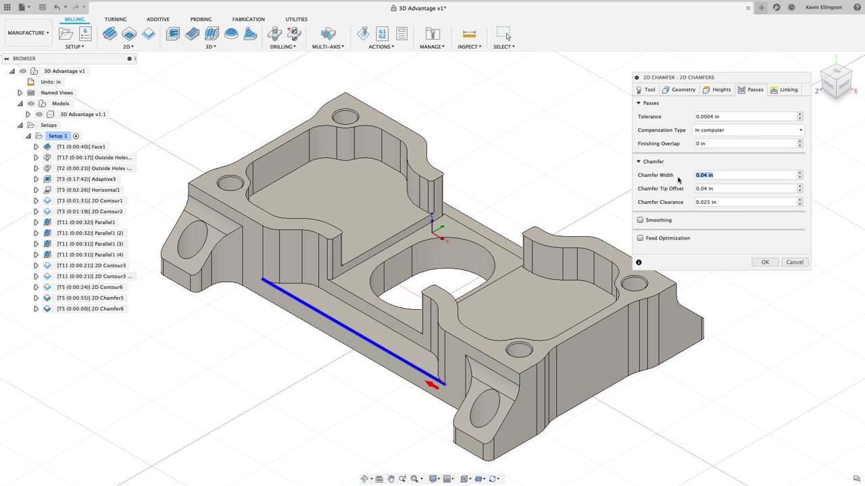
{"action": "type", "text": ".02"}
{"action": "mouse_move", "coordinate": [727, 187]}
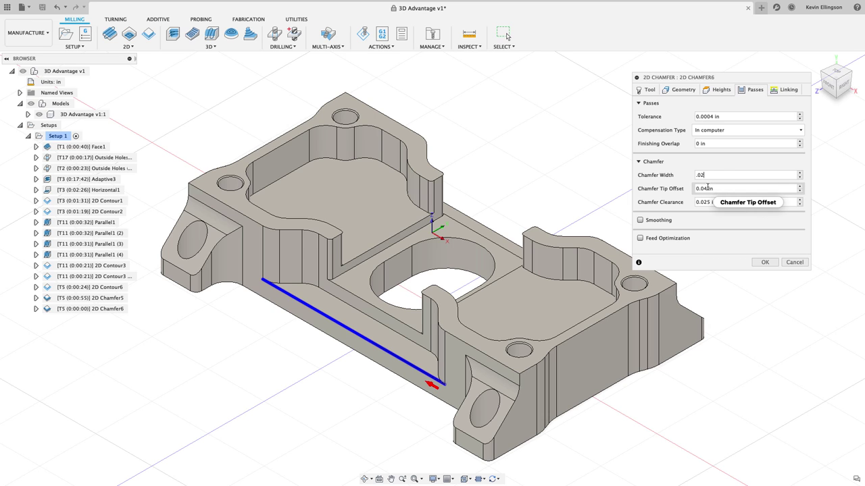
{"action": "key", "text": "Tab"}
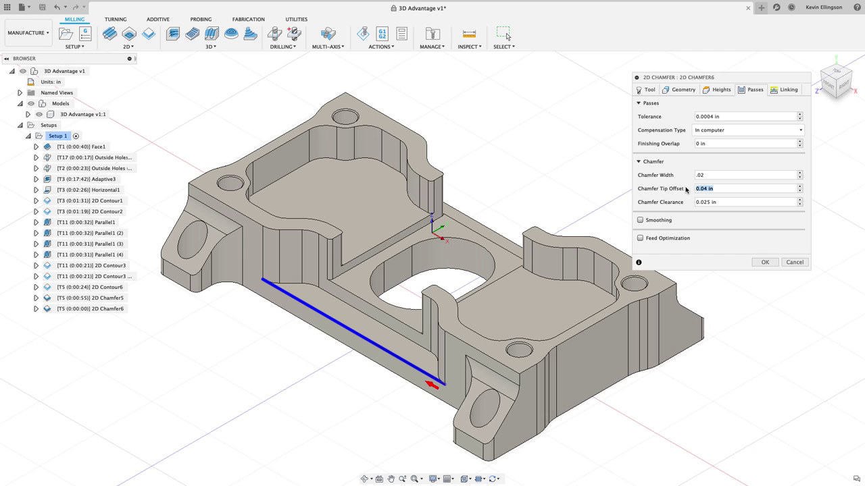
{"action": "type", "text": ".105"}
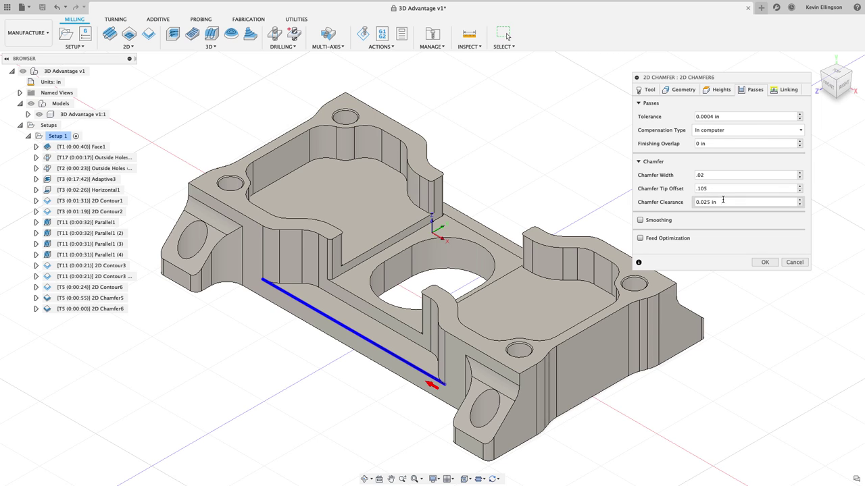
{"action": "left_click", "coordinate": [697, 203]}
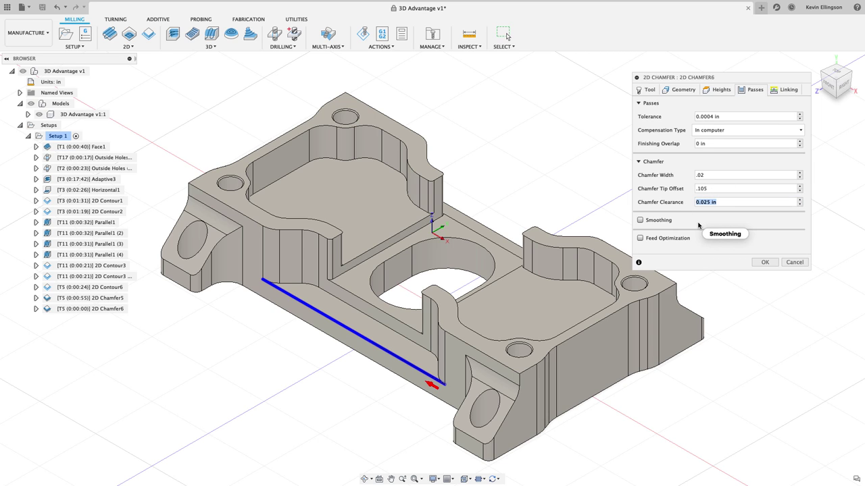
{"action": "mouse_move", "coordinate": [698, 225]}
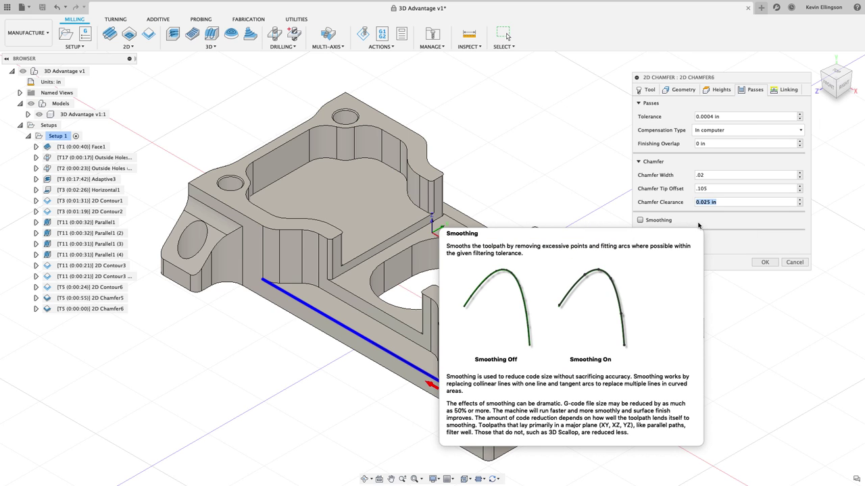
{"action": "key", "text": "BackSpace"}
{"action": "type", "text": ".001"}
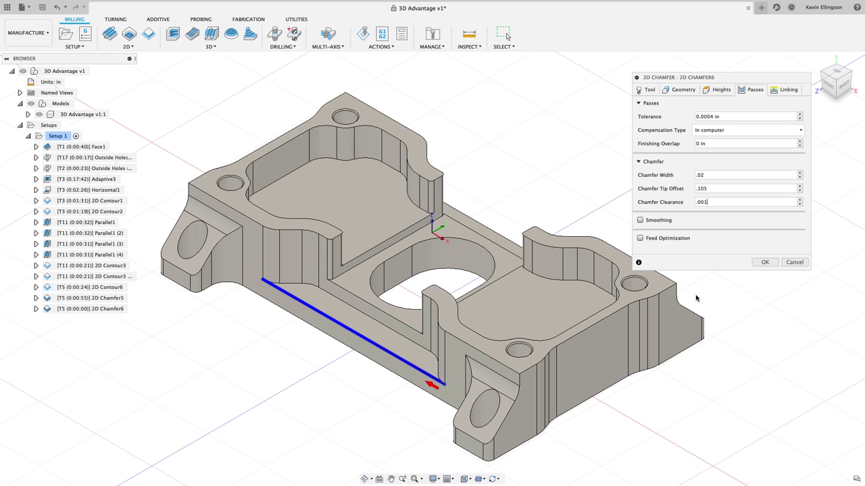
{"action": "left_click", "coordinate": [764, 263]}
{"action": "scroll", "coordinate": [212, 365], "scroll_direction": "up", "scroll_amount": 3}
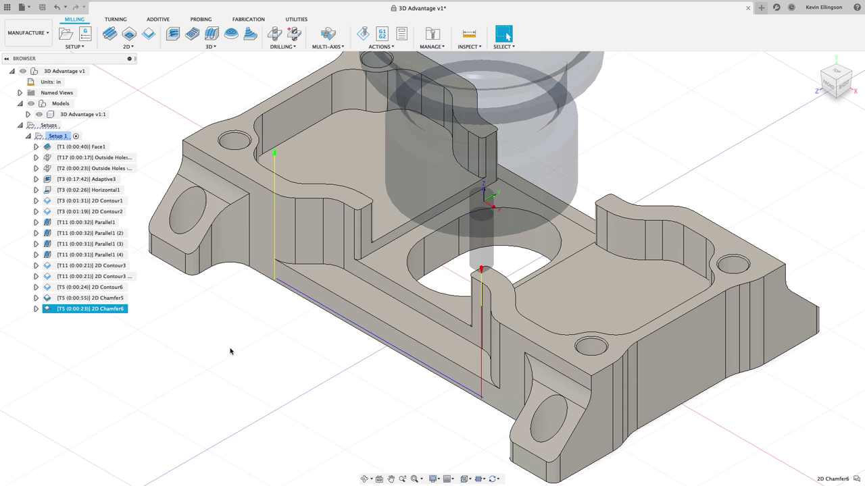
Start simulating 2D Chamfer6, move the tool to a toolpath point, and view from the front
{"action": "left_click", "coordinate": [363, 34]}
{"action": "scroll", "coordinate": [286, 216], "scroll_direction": "up", "scroll_amount": 5}
{"action": "left_click", "coordinate": [269, 316]}
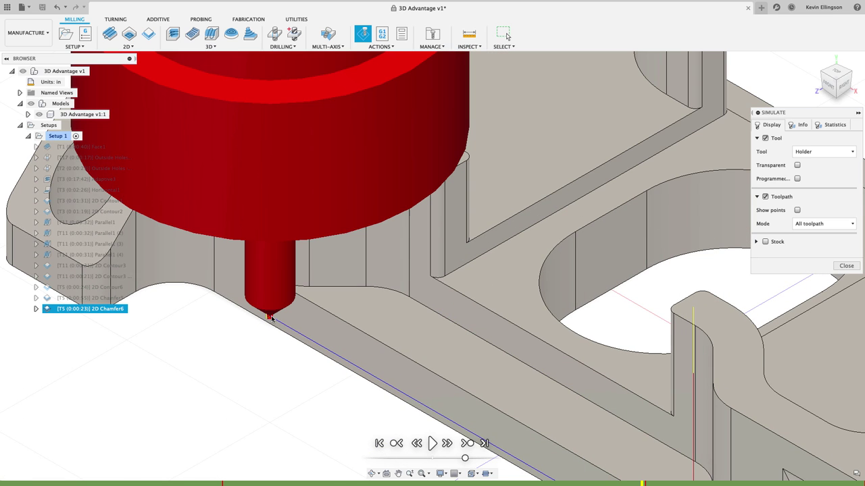
{"action": "left_click", "coordinate": [819, 89]}
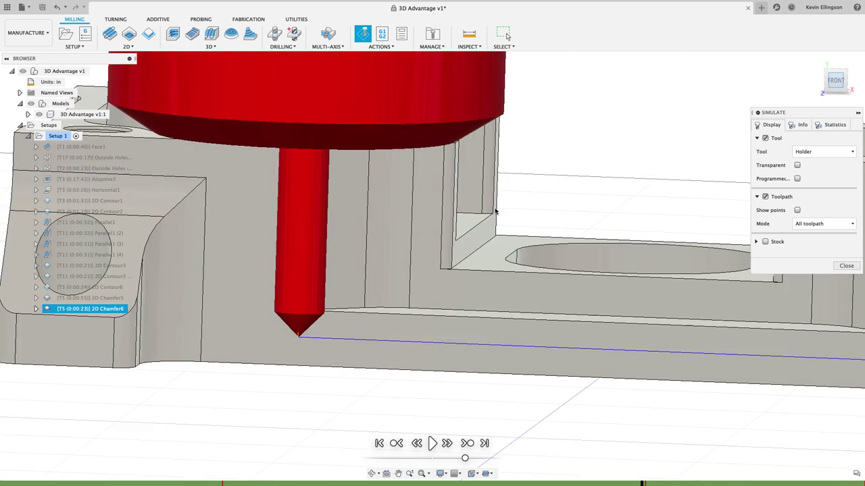
Zoom, pan and orbit around the part, ending on a straight top-down view
{"action": "scroll", "coordinate": [343, 240], "scroll_direction": "up", "scroll_amount": 2}
{"action": "scroll", "coordinate": [286, 177], "scroll_direction": "down", "scroll_amount": 1}
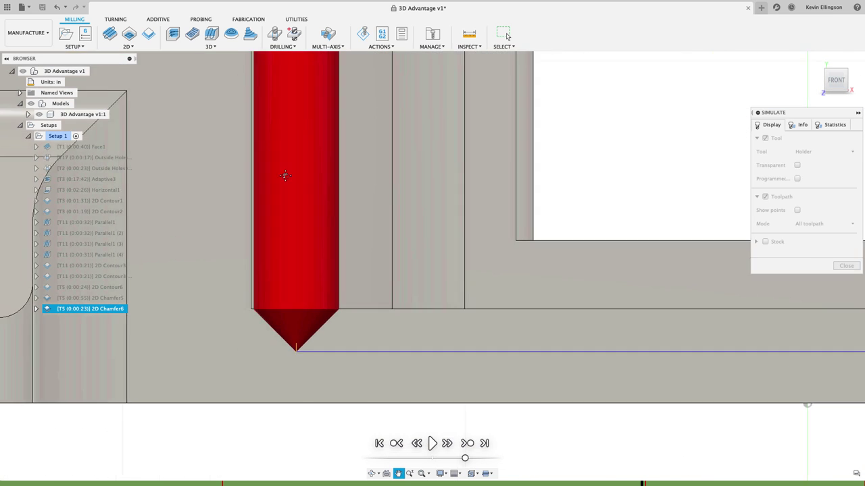
{"action": "scroll", "coordinate": [299, 247], "scroll_direction": "up", "scroll_amount": 3}
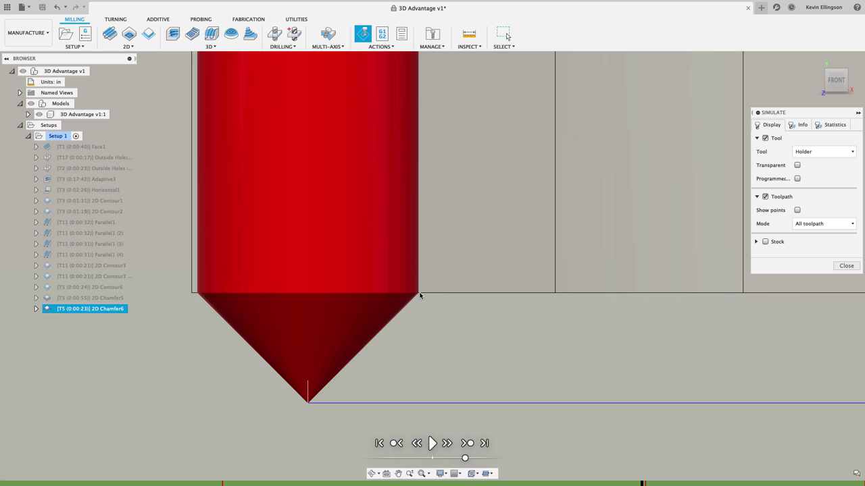
{"action": "scroll", "coordinate": [429, 292], "scroll_direction": "down", "scroll_amount": 5}
{"action": "scroll", "coordinate": [437, 271], "scroll_direction": "up", "scroll_amount": 3}
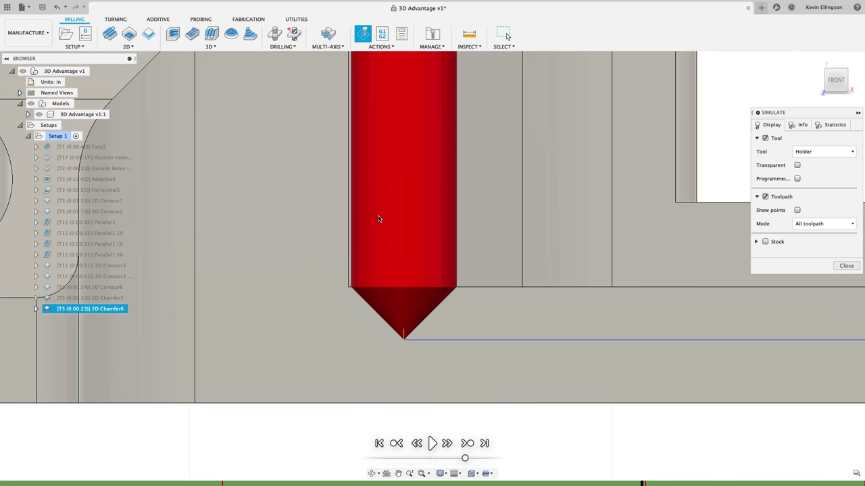
{"action": "scroll", "coordinate": [378, 218], "scroll_direction": "down", "scroll_amount": 6}
{"action": "middle_click_drag", "start_coordinate": [425, 150], "coordinate": [405, 197]}
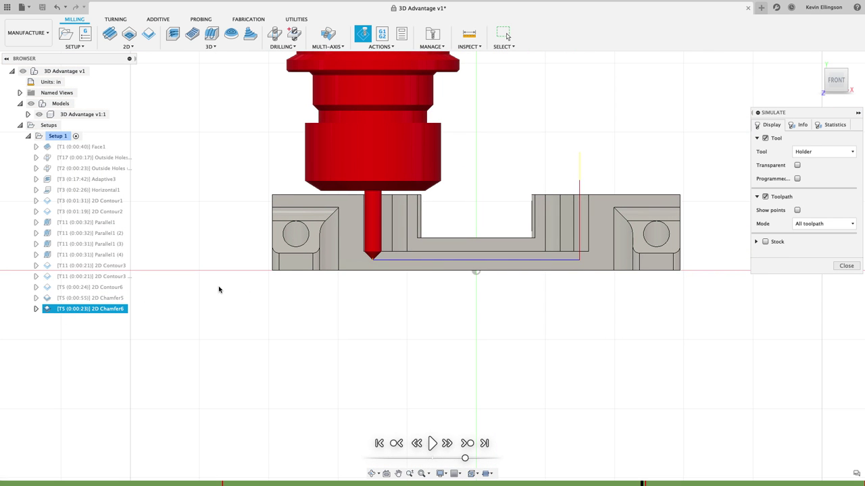
{"action": "scroll", "coordinate": [378, 240], "scroll_direction": "down", "scroll_amount": 1}
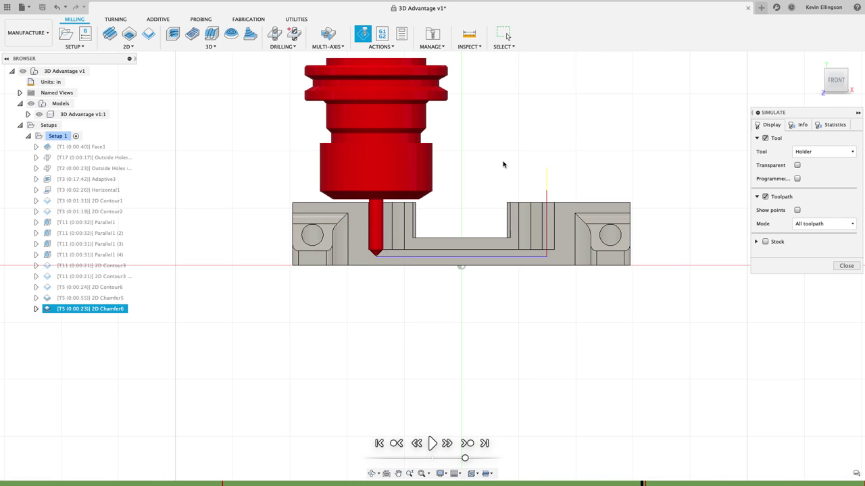
{"action": "middle_click_drag", "start_coordinate": [502, 160], "coordinate": [710, 107], "text": "shift"}
{"action": "left_click", "coordinate": [835, 72]}
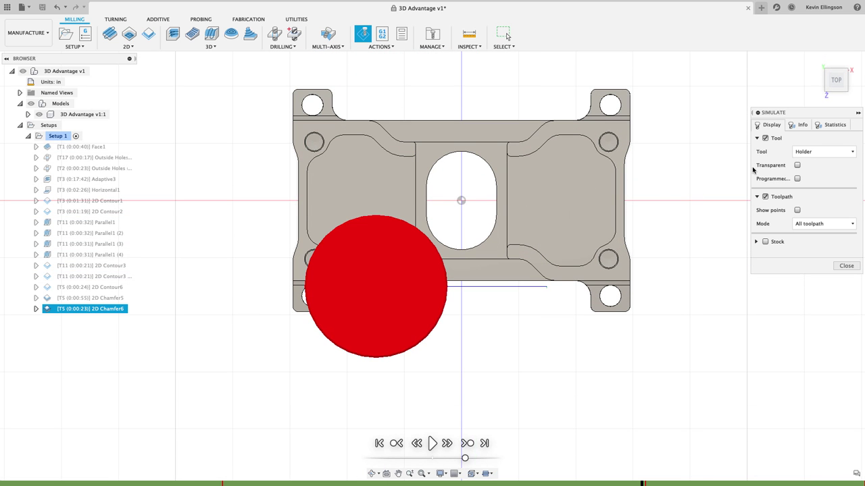
Set the simulation Tool display to Shaft, then zoom and orbit to an angled view of the tip
{"action": "left_click", "coordinate": [820, 152]}
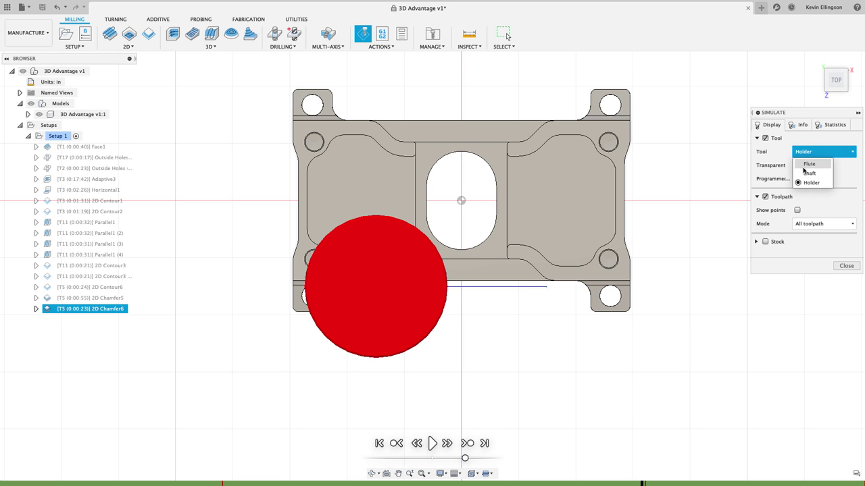
{"action": "left_click", "coordinate": [807, 170]}
{"action": "scroll", "coordinate": [370, 295], "scroll_direction": "up", "scroll_amount": 10}
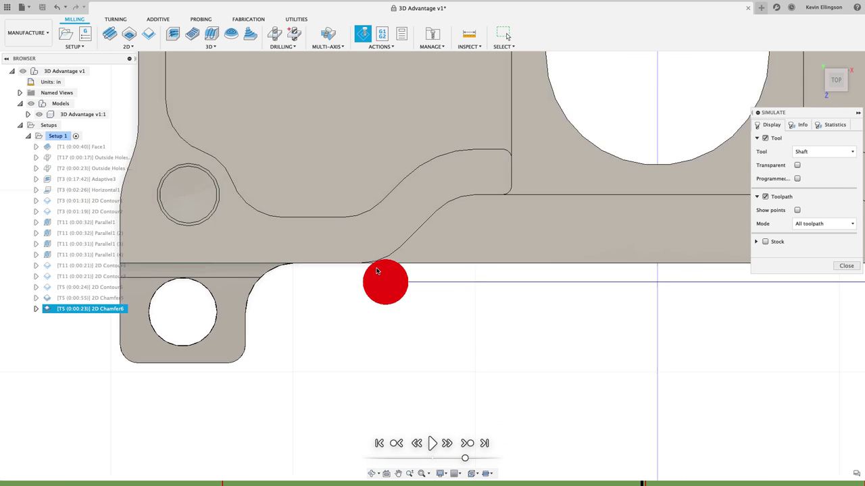
{"action": "scroll", "coordinate": [392, 243], "scroll_direction": "up", "scroll_amount": 2}
{"action": "scroll", "coordinate": [349, 286], "scroll_direction": "down", "scroll_amount": 3}
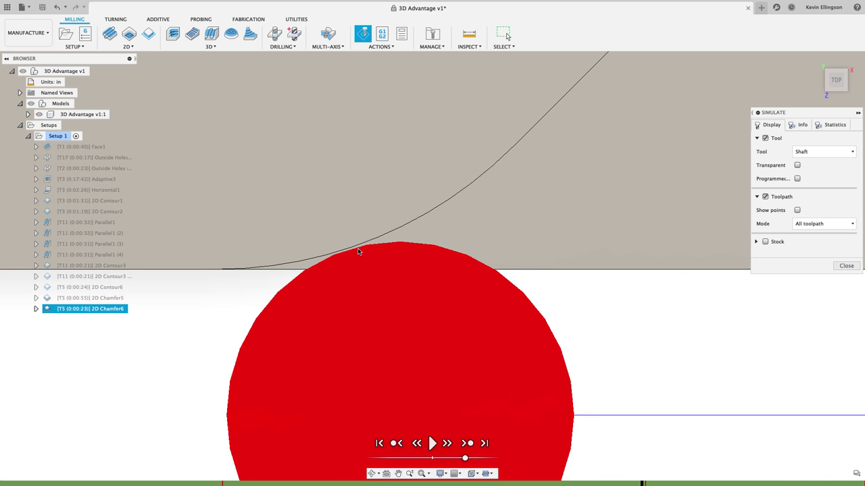
{"action": "scroll", "coordinate": [354, 250], "scroll_direction": "down", "scroll_amount": 5}
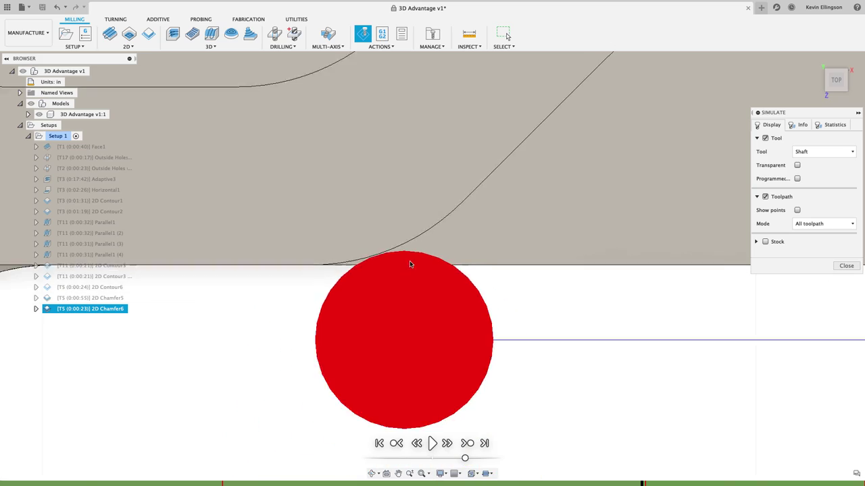
{"action": "middle_click_drag", "start_coordinate": [514, 287], "coordinate": [410, 382], "text": "shift"}
{"action": "scroll", "coordinate": [410, 381], "scroll_direction": "down", "scroll_amount": 4}
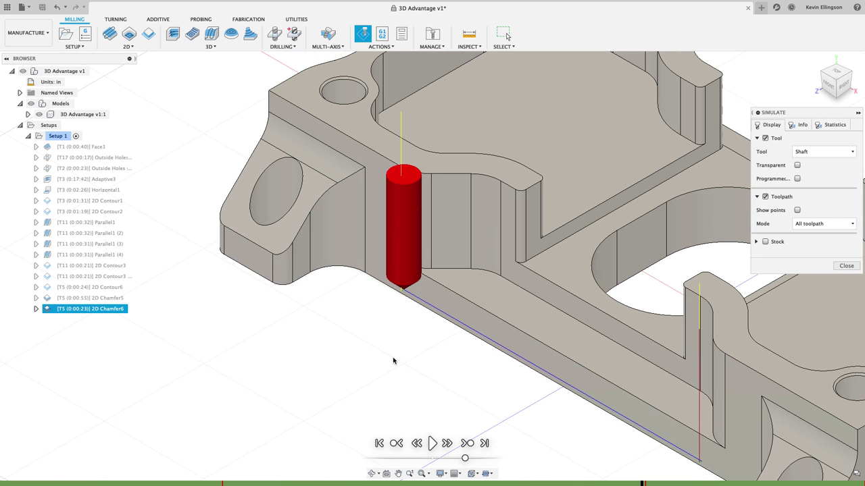
{"action": "scroll", "coordinate": [393, 360], "scroll_direction": "down", "scroll_amount": 5}
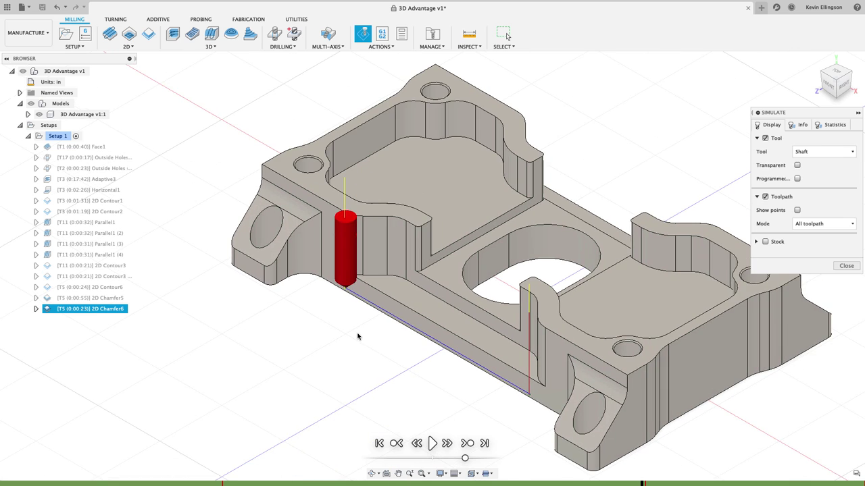
Fit the whole part in view with F6 and close the simulation
{"action": "key", "text": "F6"}
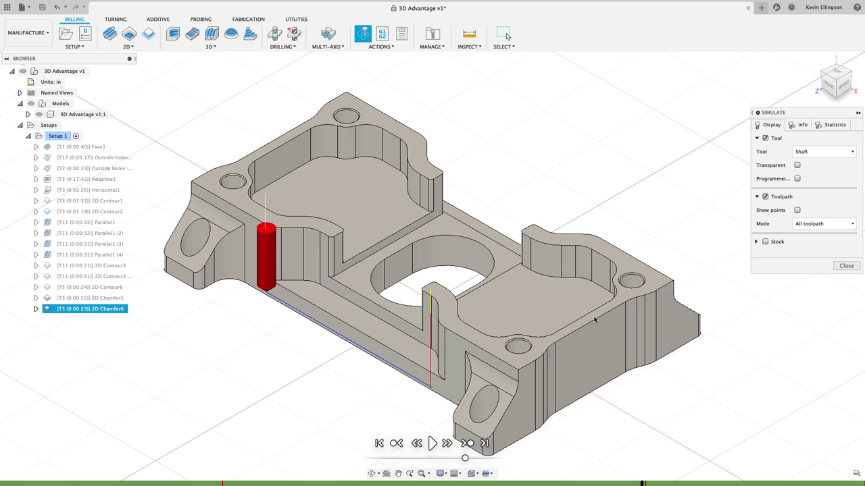
{"action": "left_click", "coordinate": [846, 266]}
Edit 2D Chamfer6 so its Chamfer Tip Offset is .095 instead of .105
{"action": "right_click", "coordinate": [113, 317]}
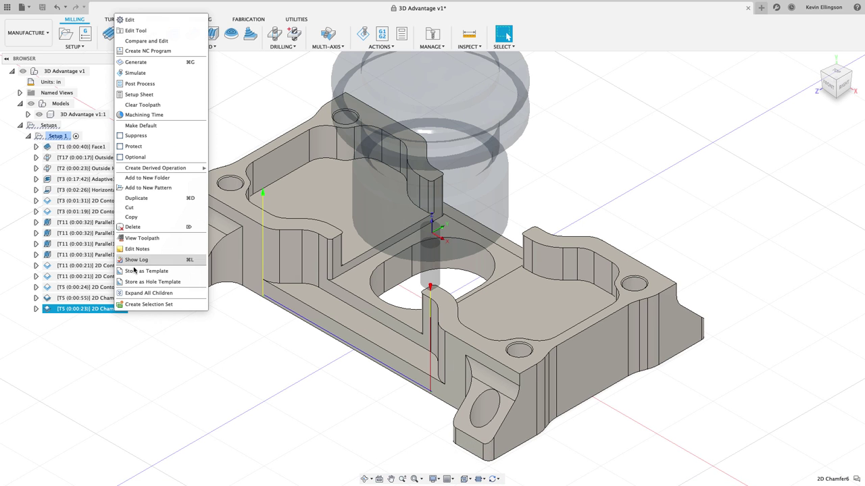
{"action": "left_click", "coordinate": [143, 21]}
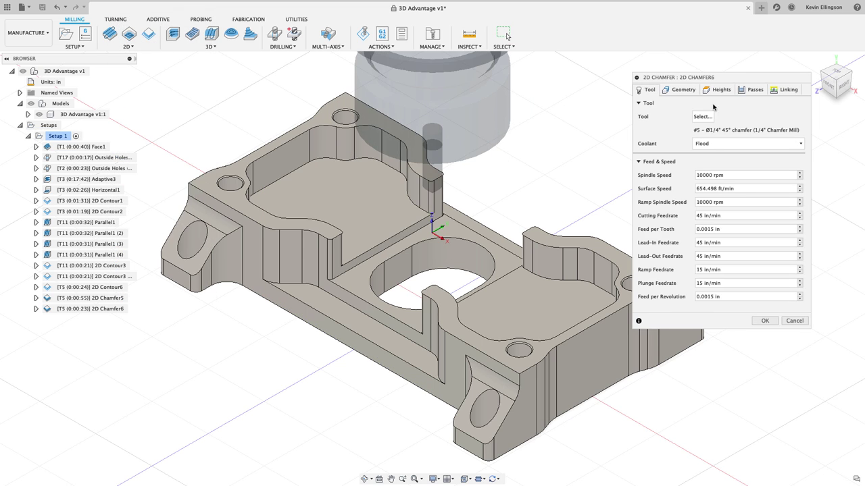
{"action": "left_click", "coordinate": [751, 90]}
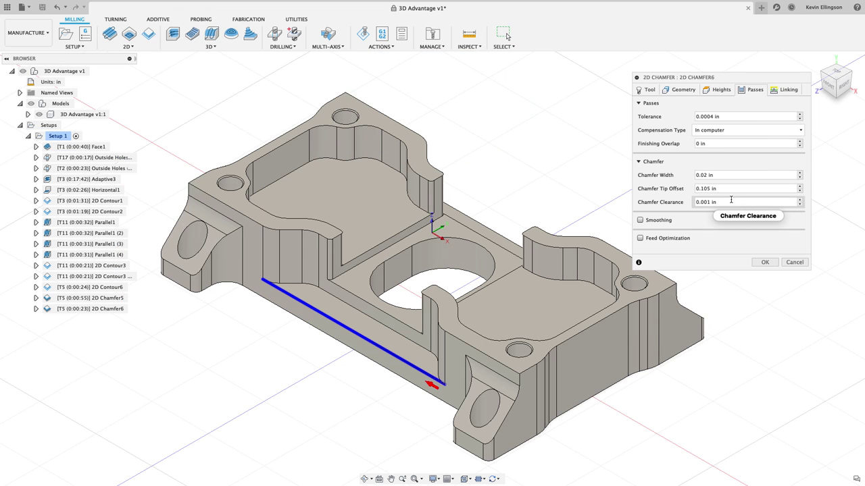
{"action": "left_click", "coordinate": [709, 188]}
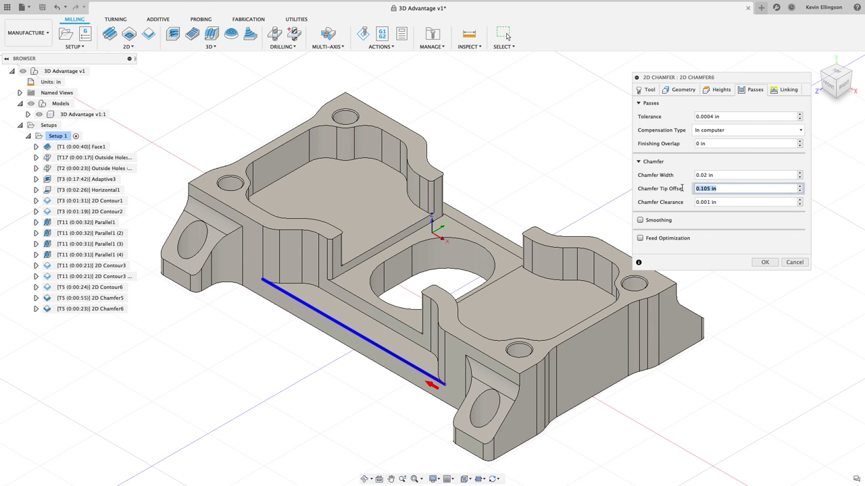
{"action": "type", "text": ".095"}
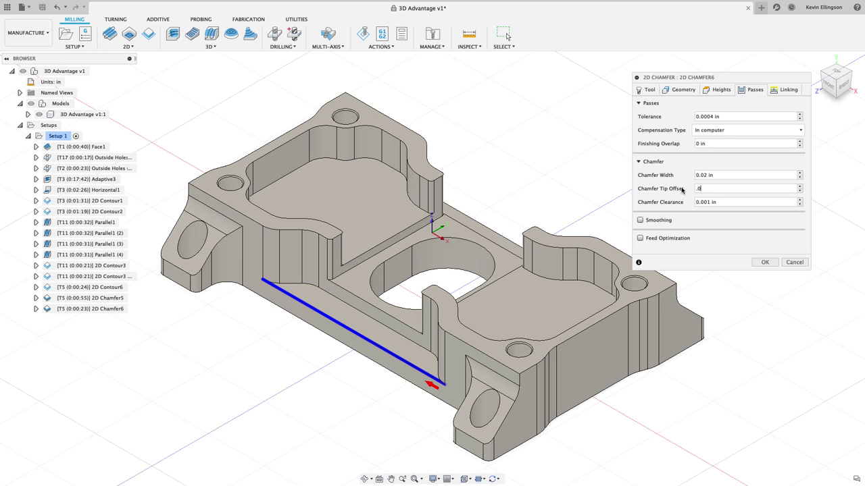
{"action": "left_click", "coordinate": [765, 262]}
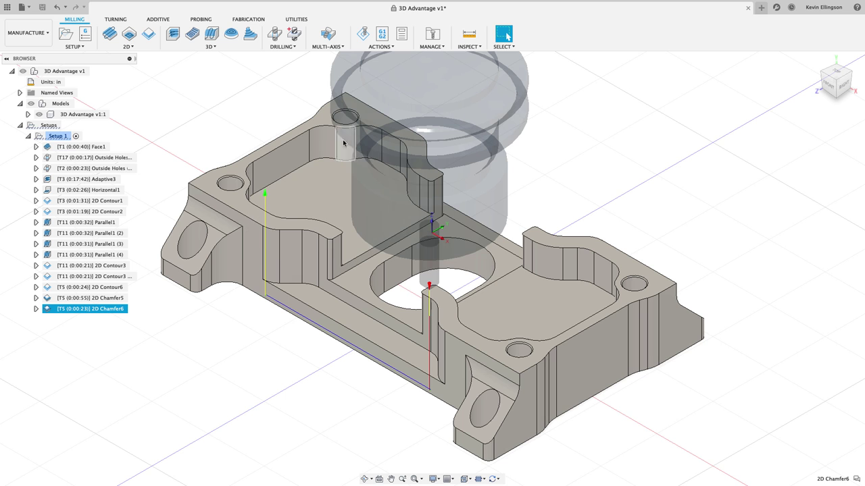
Simulate the revised 2D Chamfer6 from the toolpath start, zooming on the tip from the front
{"action": "left_click", "coordinate": [363, 34]}
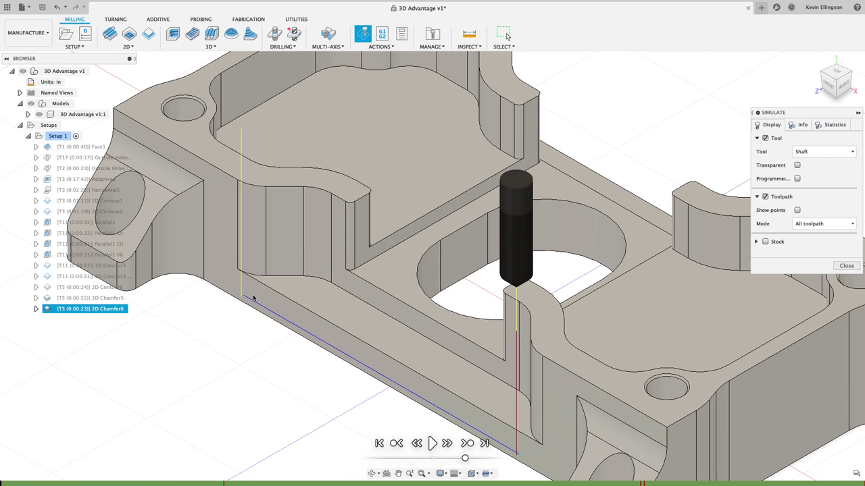
{"action": "left_click", "coordinate": [246, 299]}
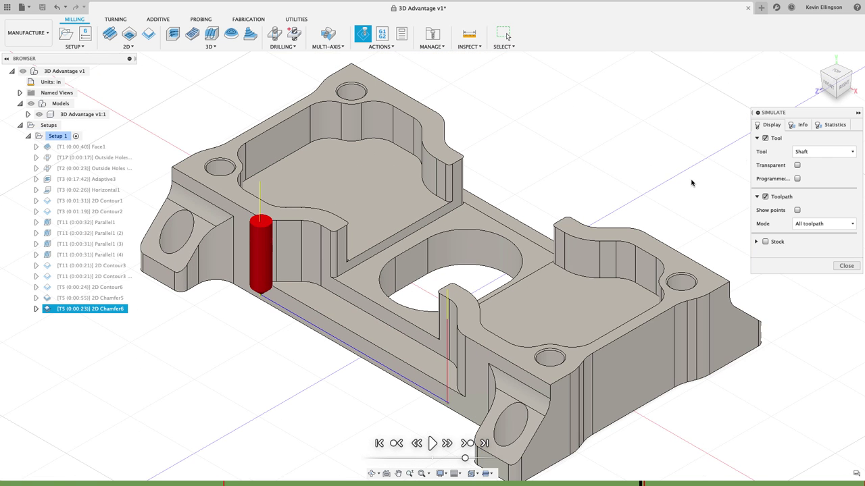
{"action": "left_click", "coordinate": [826, 87]}
{"action": "scroll", "coordinate": [333, 278], "scroll_direction": "up", "scroll_amount": 10}
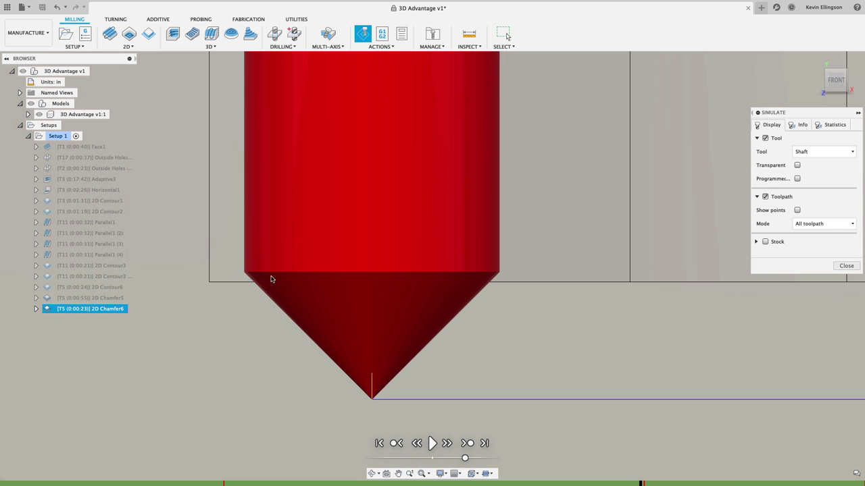
{"action": "scroll", "coordinate": [290, 282], "scroll_direction": "down", "scroll_amount": 3}
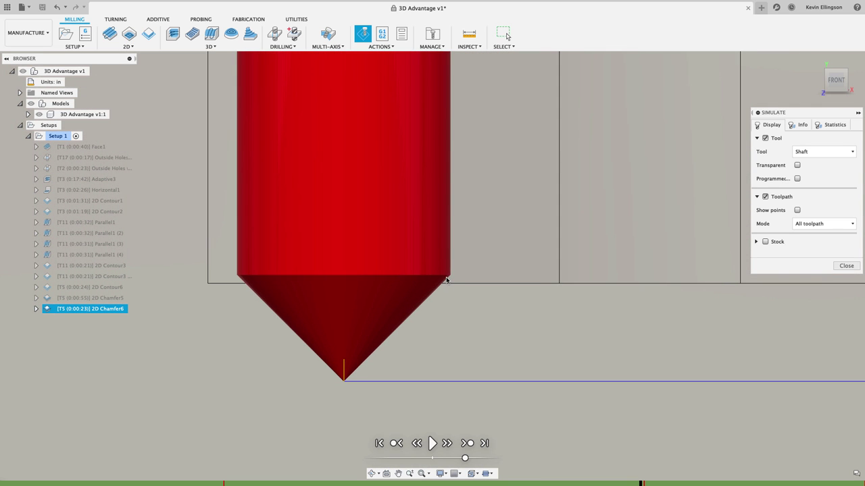
{"action": "scroll", "coordinate": [449, 285], "scroll_direction": "down", "scroll_amount": 5}
Orbit between top-down and oblique views, then return to the isometric view of the part
{"action": "middle_click_drag", "start_coordinate": [451, 291], "coordinate": [472, 345], "text": "shift"}
{"action": "left_click", "coordinate": [831, 82]}
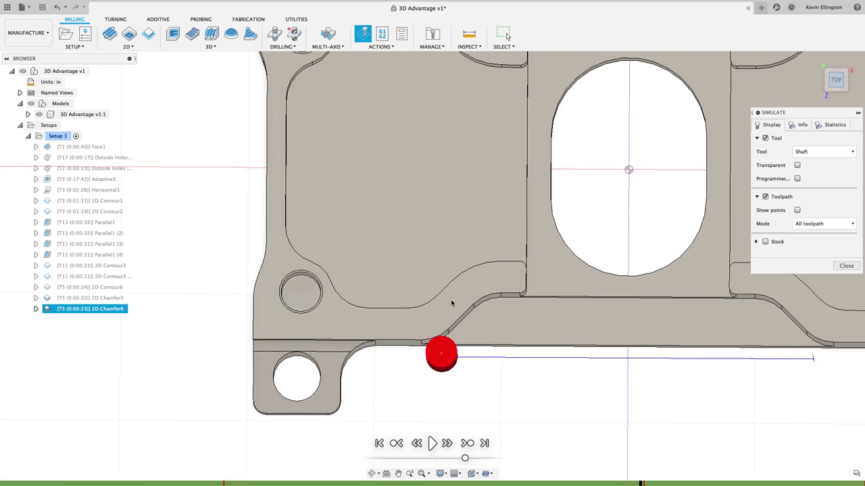
{"action": "scroll", "coordinate": [445, 364], "scroll_direction": "up", "scroll_amount": 6}
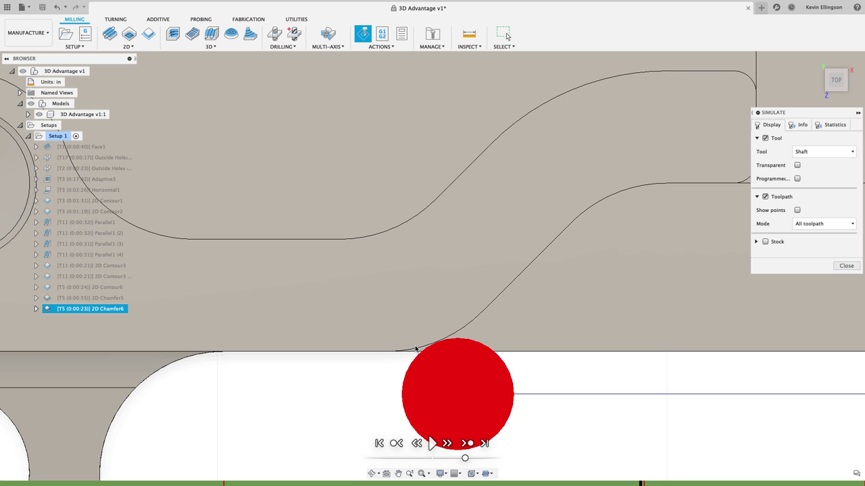
{"action": "scroll", "coordinate": [445, 343], "scroll_direction": "down", "scroll_amount": 5}
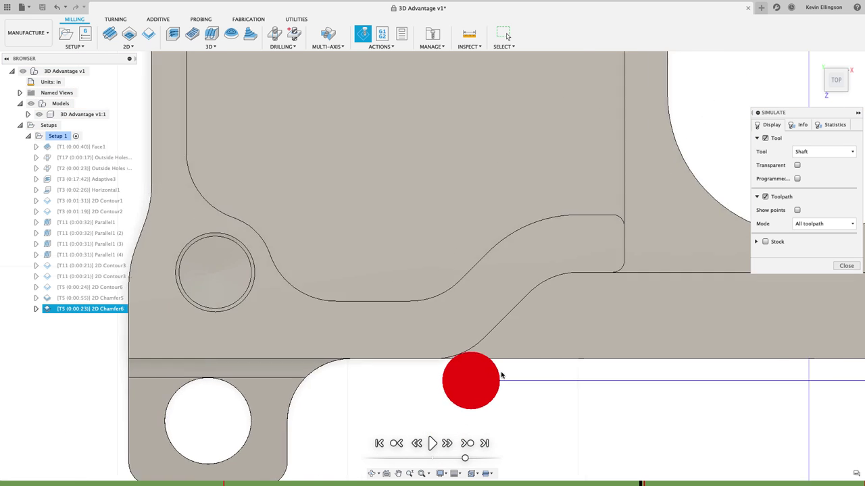
{"action": "middle_click_drag", "start_coordinate": [500, 374], "coordinate": [842, 135], "text": "shift"}
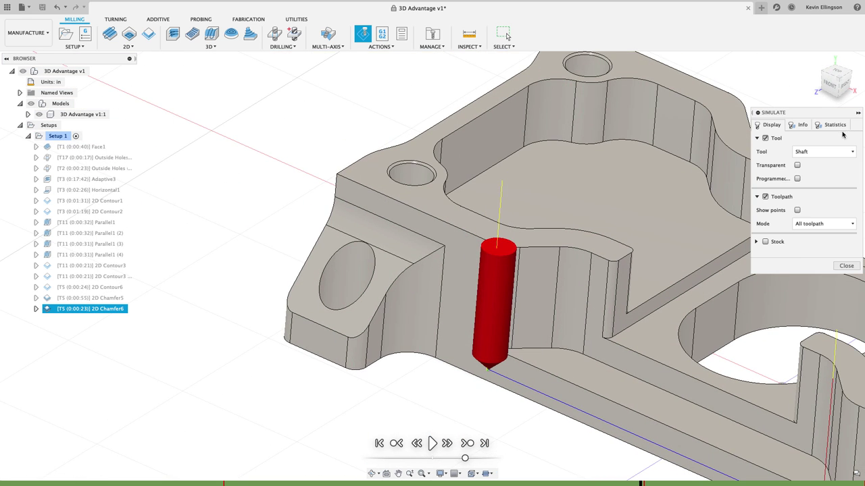
{"action": "left_click", "coordinate": [842, 83]}
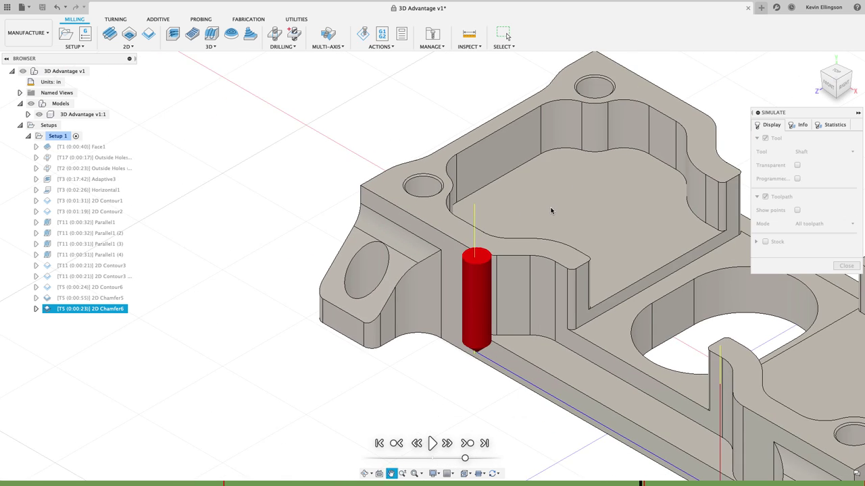